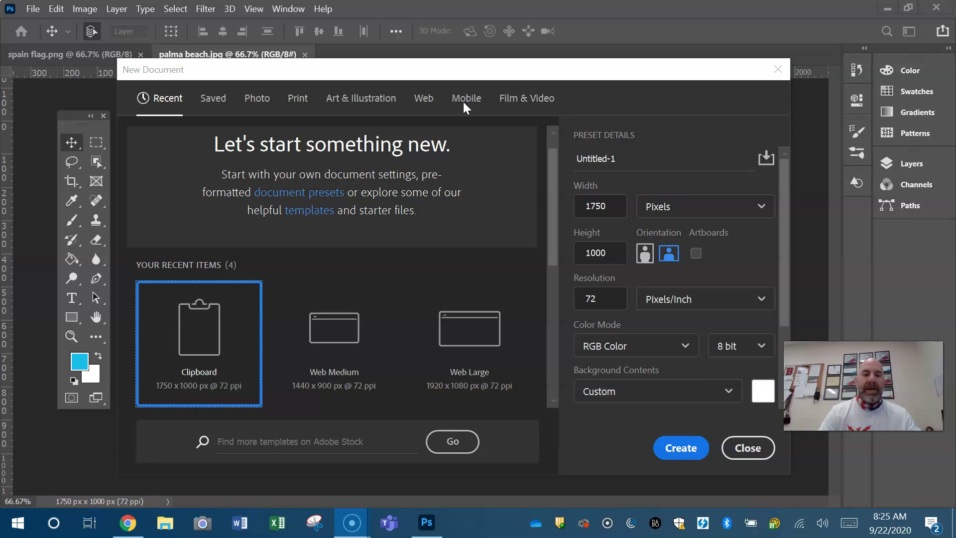
Choose the Web Medium preset (1440 x 900 px, 72 ppi) and give it a 'Practice 1' name
left_click(424, 100)
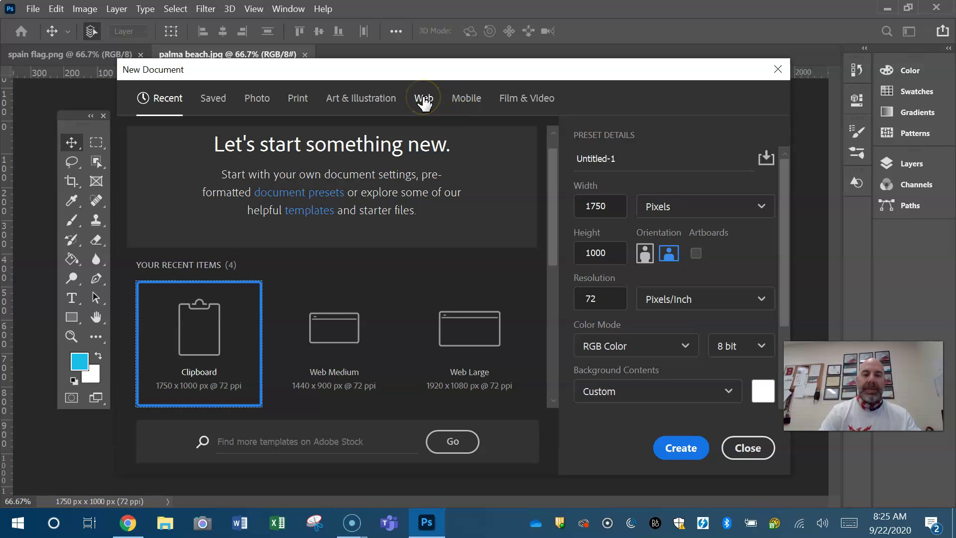
left_click(424, 99)
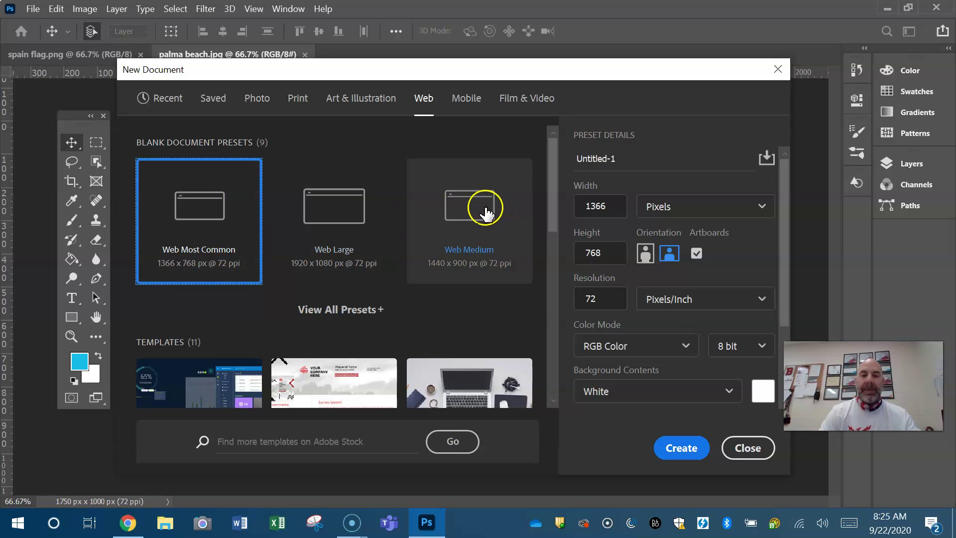
left_click(469, 208)
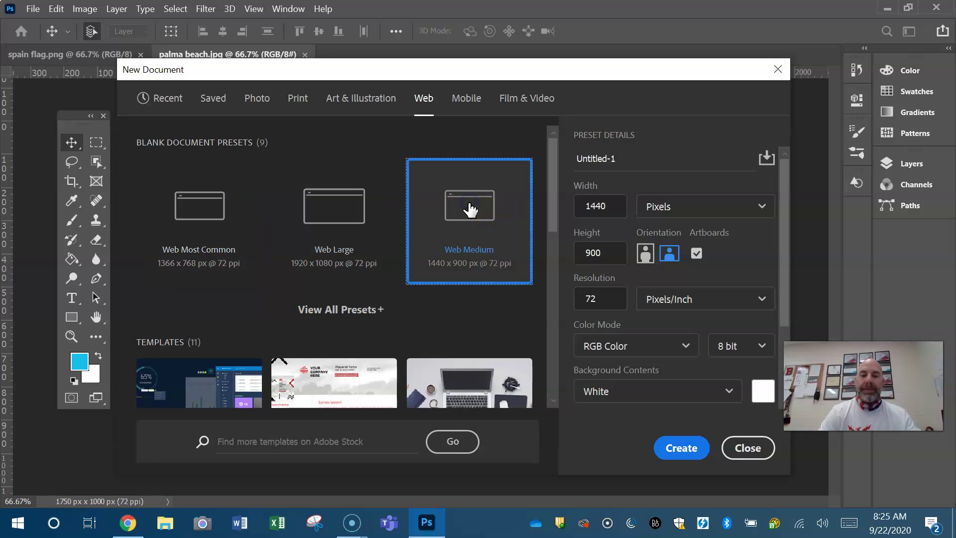
left_click_drag(625, 158, 550, 162)
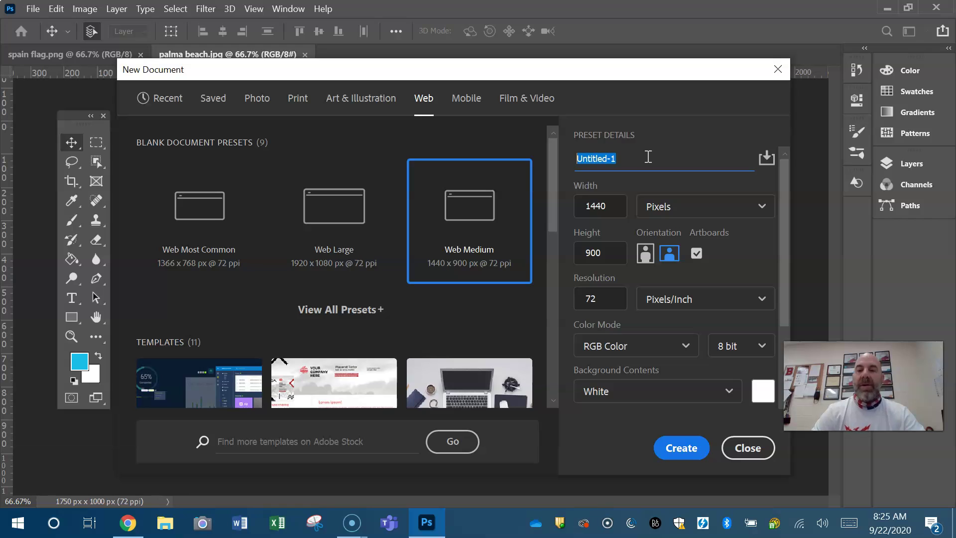
type("Kilbourn Practice")
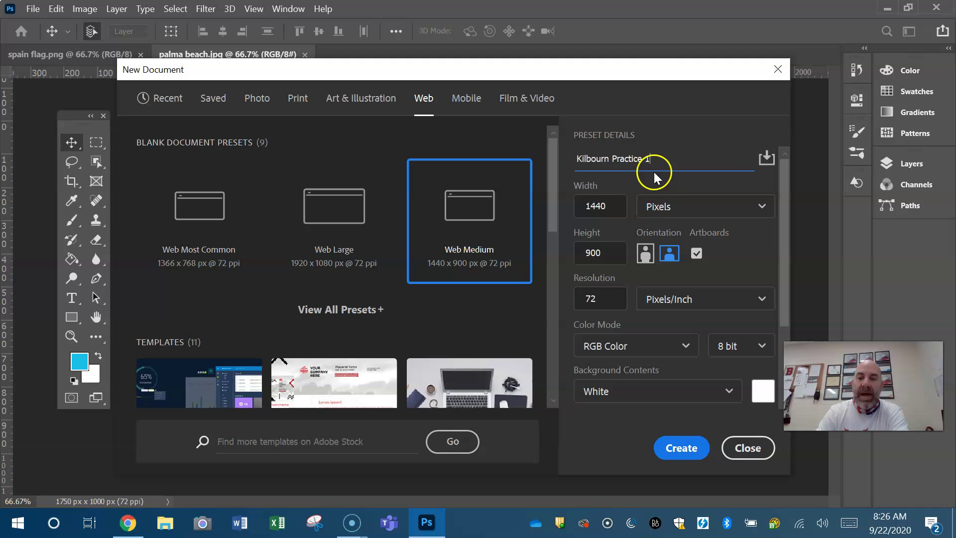
Create the document with Artboard 1 and show the Layers panel
left_click(678, 447)
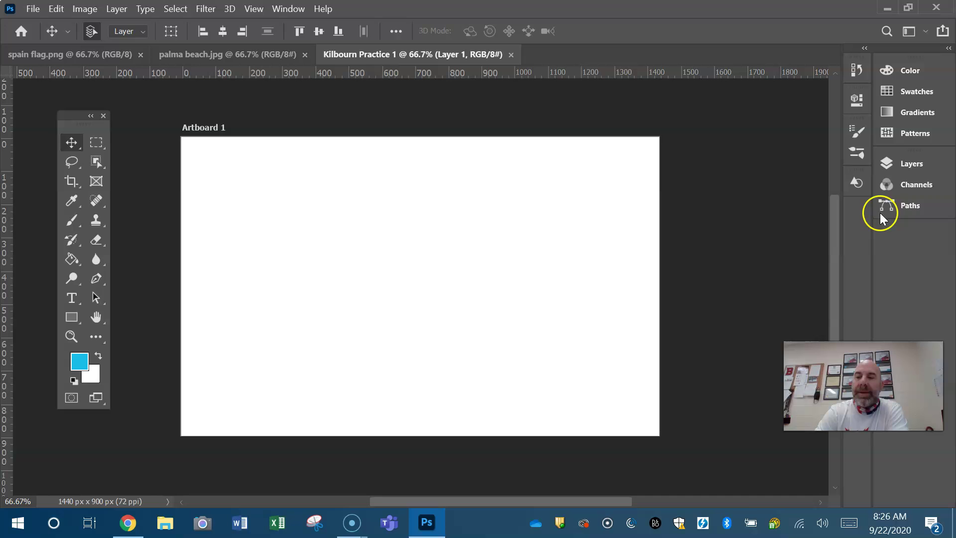
left_click(912, 164)
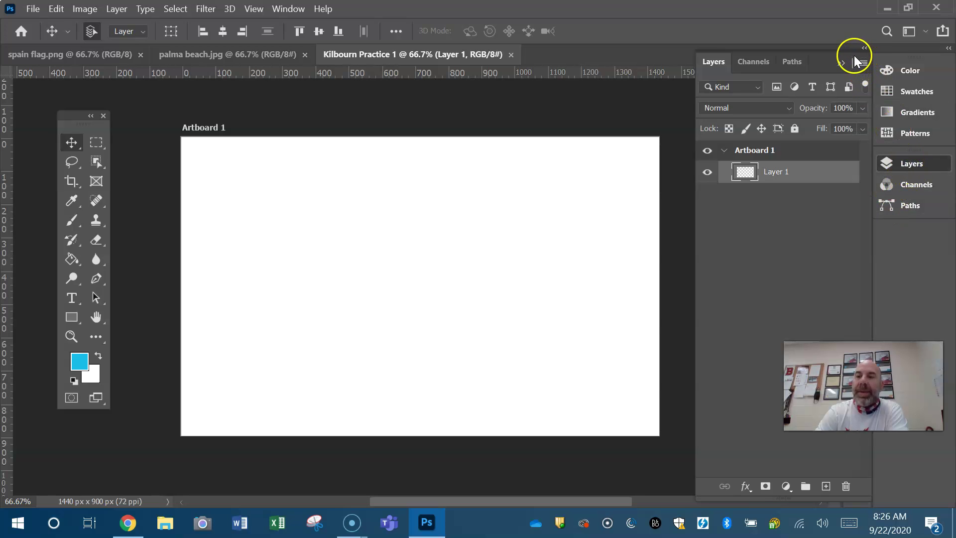
left_click(841, 62)
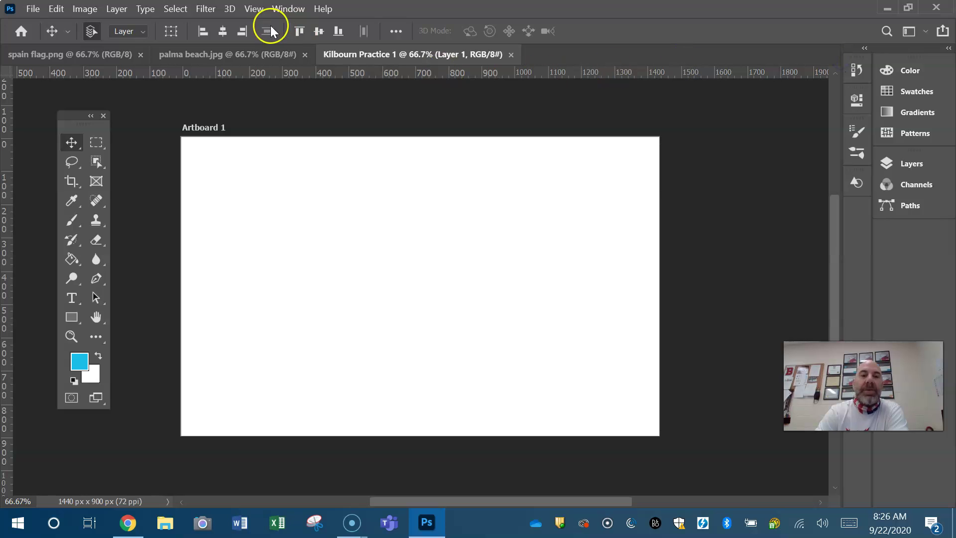
left_click(284, 8)
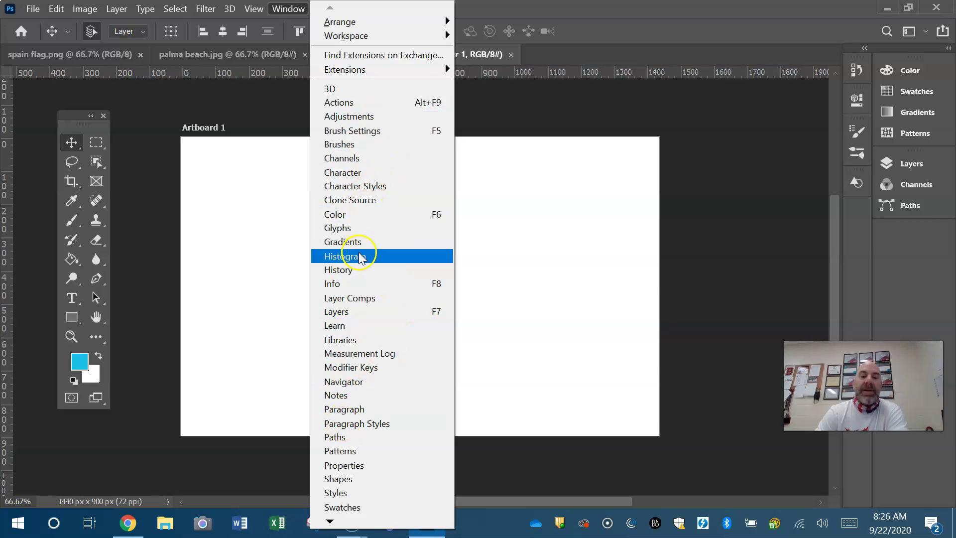
left_click(378, 313)
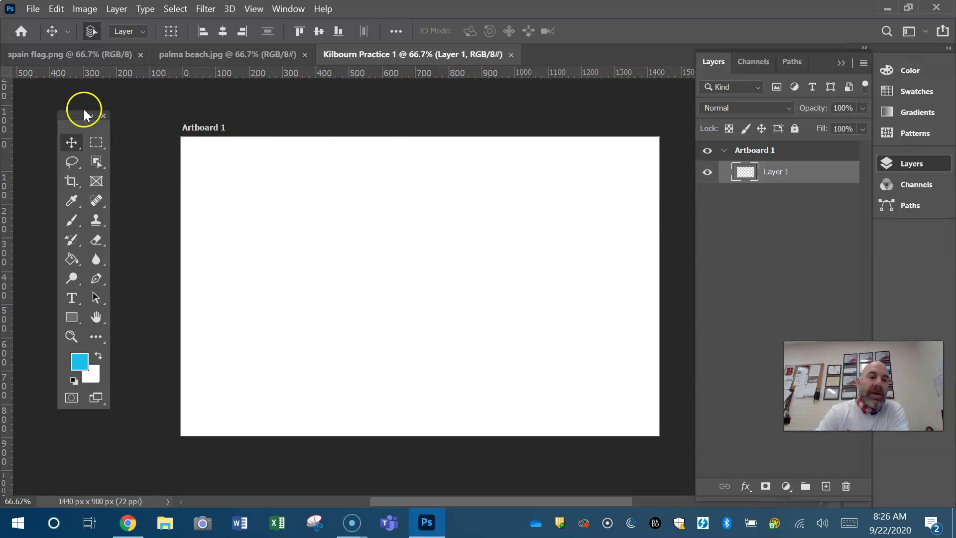
Move the two-column Tools panel next to the artboard
left_click_drag(75, 116, 113, 120)
left_click(130, 119)
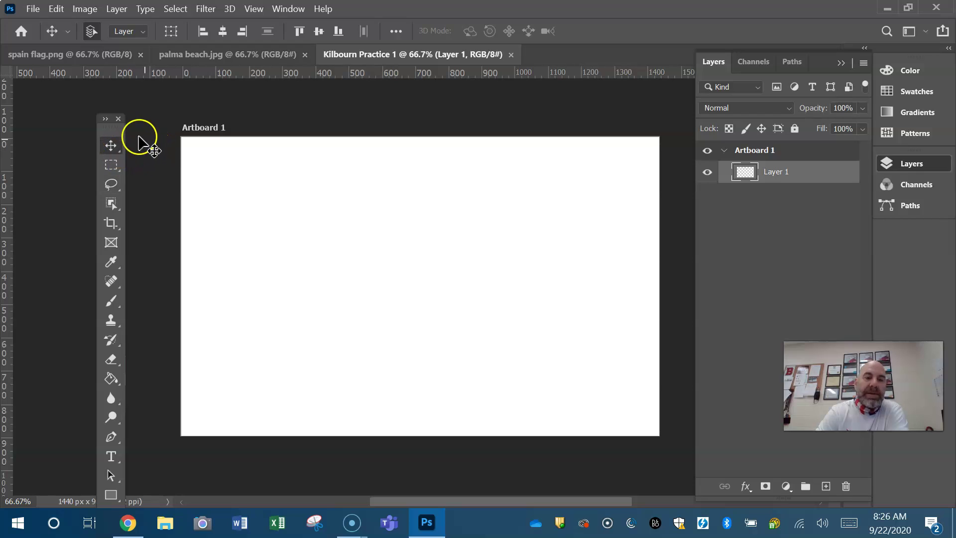
left_click(105, 120)
left_click_drag(110, 123, 114, 122)
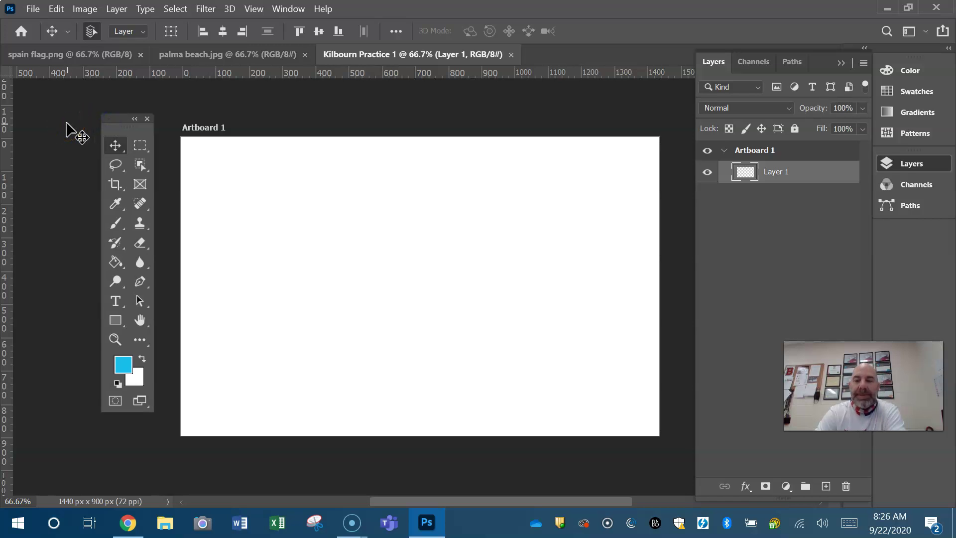
Select the Paint Bucket Tool from the Gradient tool group
left_click(86, 217)
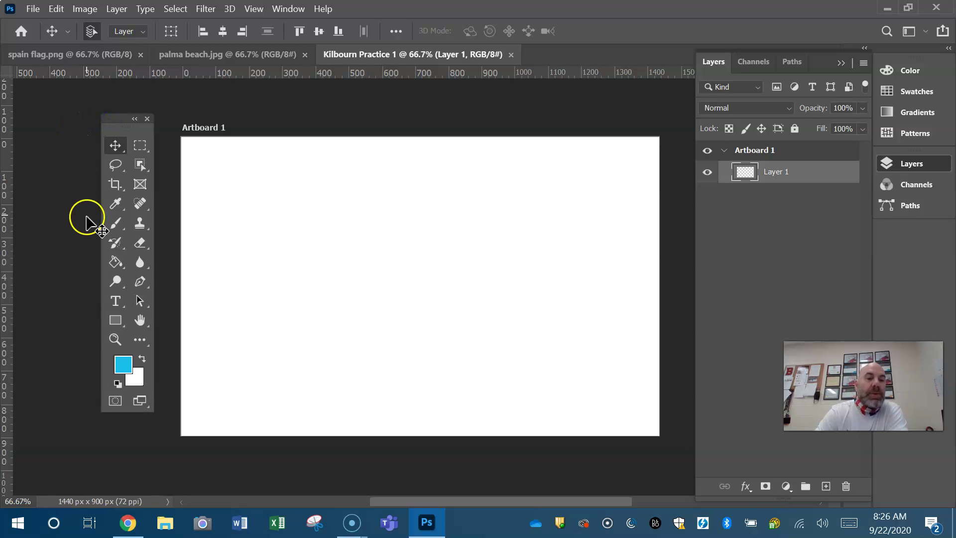
left_click(122, 267)
right_click(124, 268)
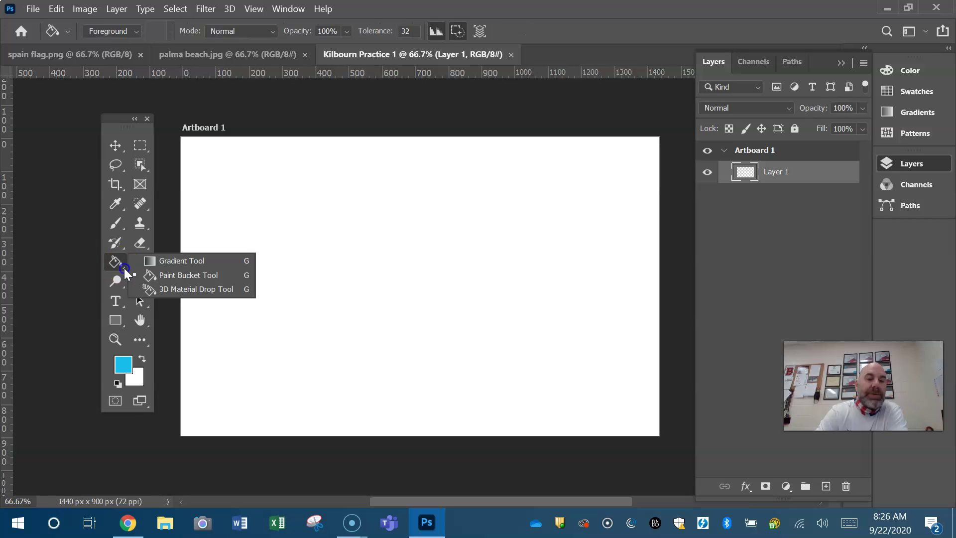
left_click(153, 268)
left_click(177, 262)
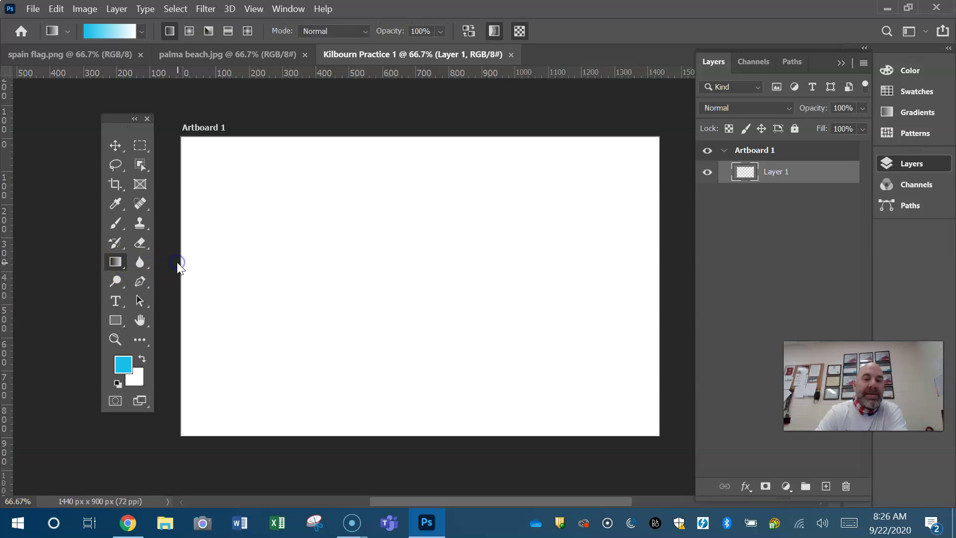
right_click(121, 267)
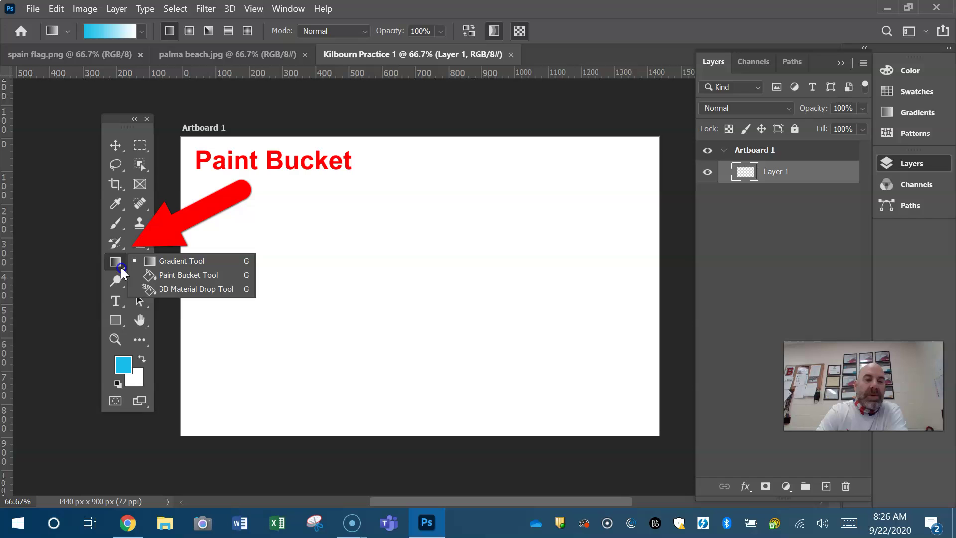
left_click(165, 275)
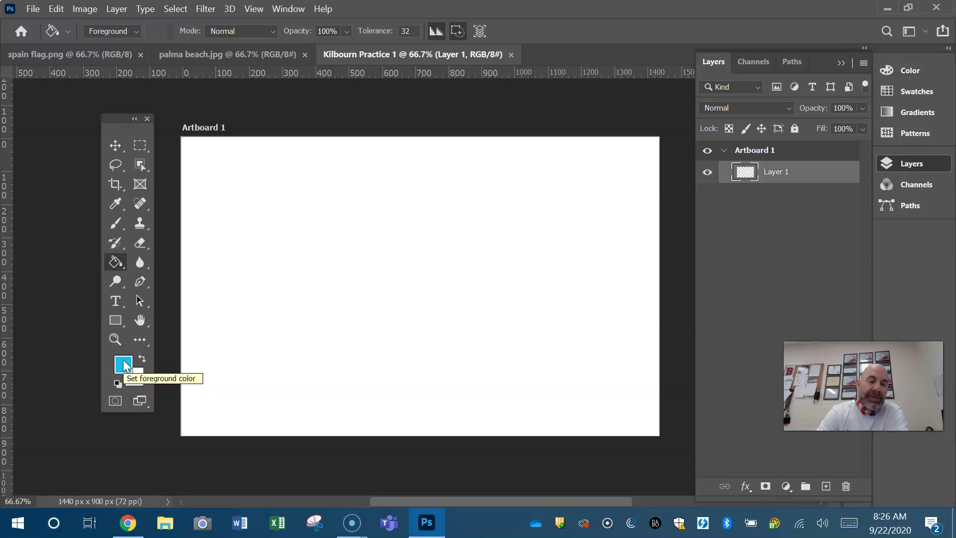
Set the foreground colour to a light cyan and fill Artboard 1's Layer 1 with it
key("i")
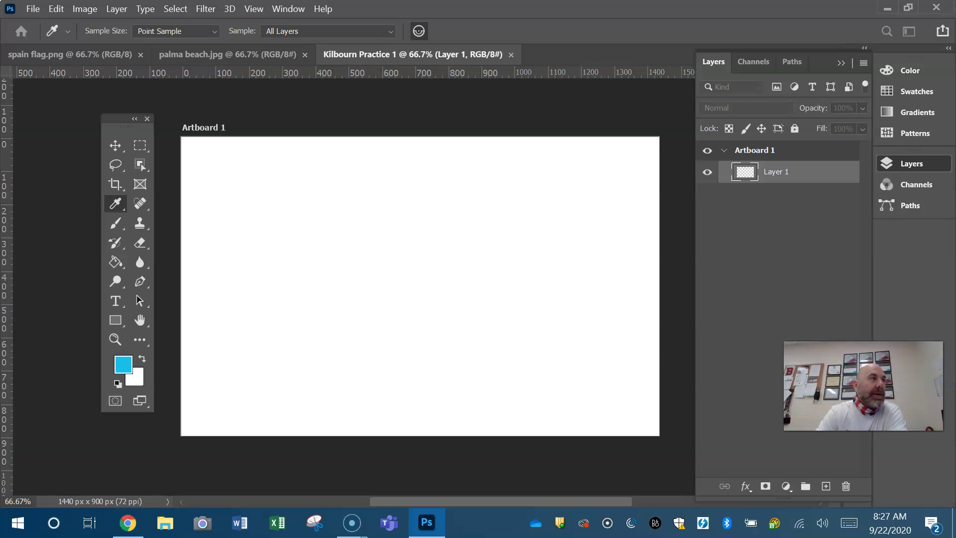
left_click(123, 364)
left_click_drag(369, 159, 408, 133)
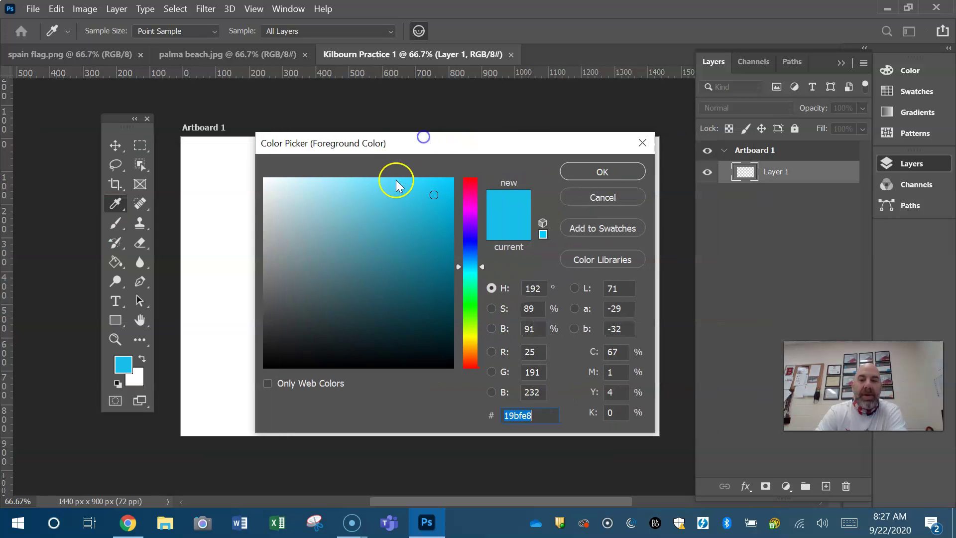
mouse_move(480, 267)
left_mouse_down()
mouse_move(478, 309)
mouse_move(487, 266)
left_mouse_up()
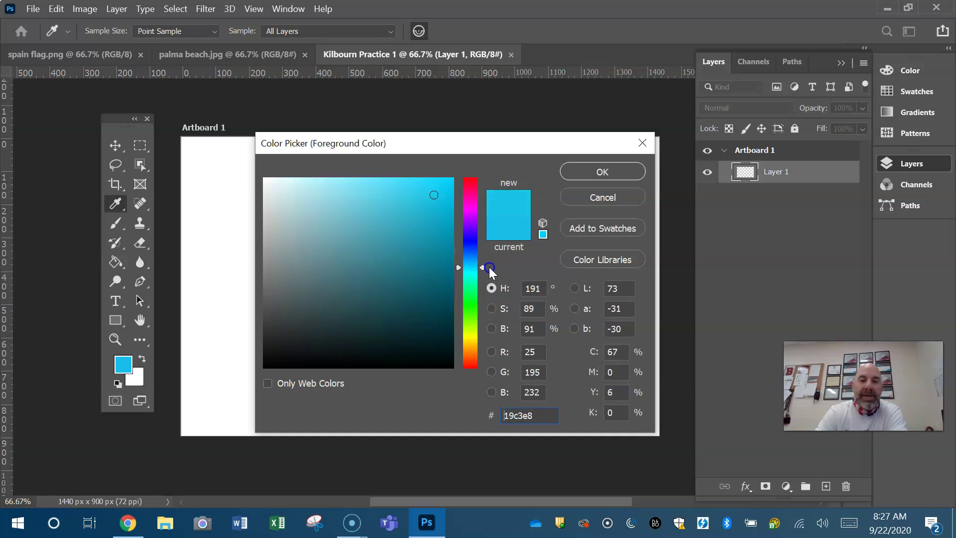
left_click(436, 215)
left_click(416, 202)
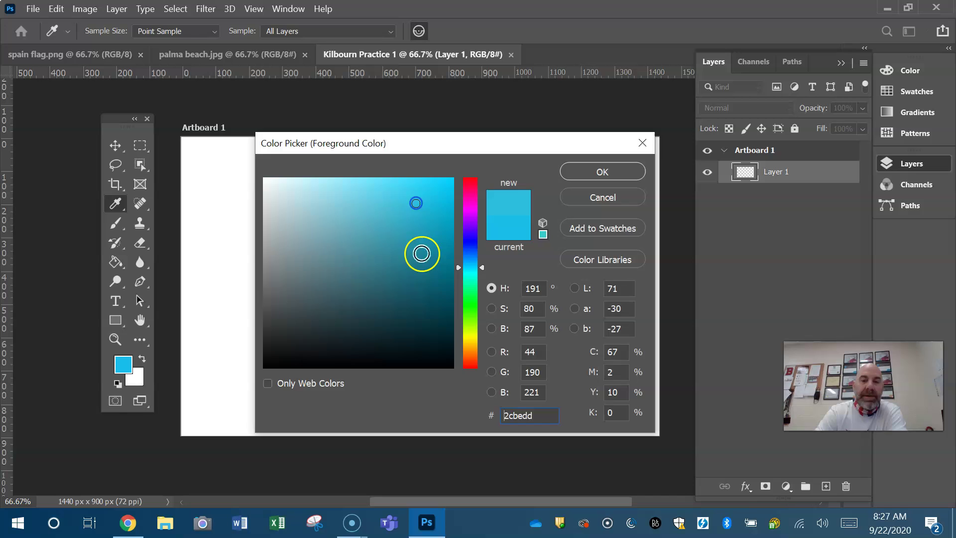
left_click(428, 228)
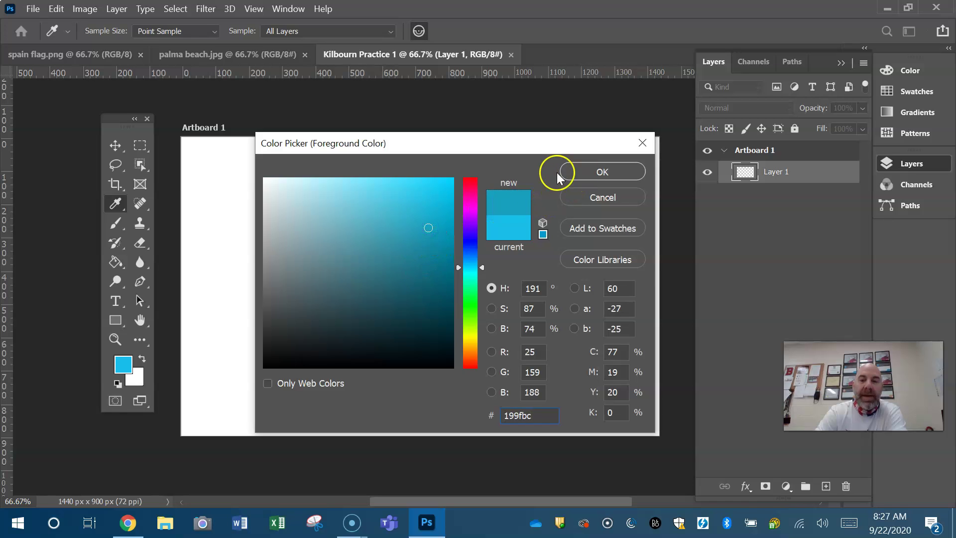
left_click(602, 170)
key("g")
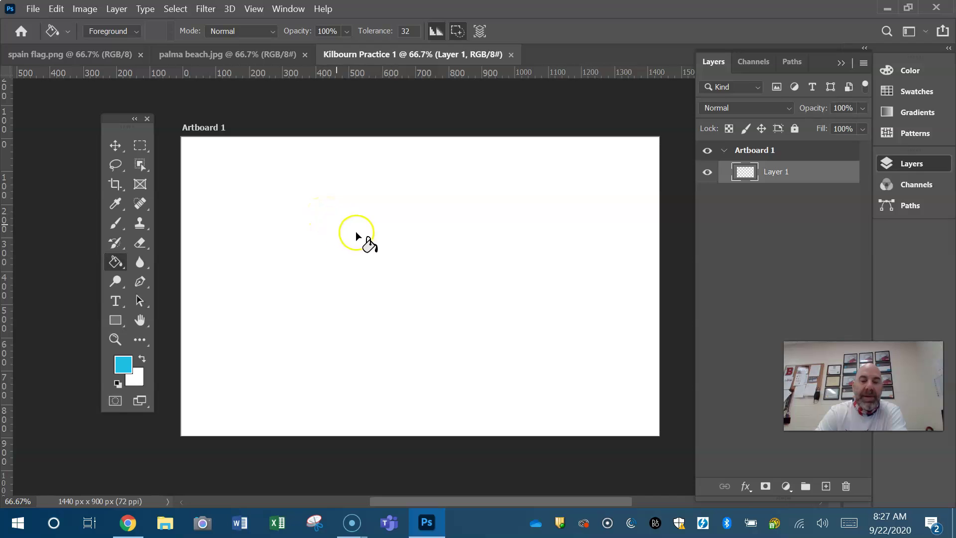
left_click(387, 255)
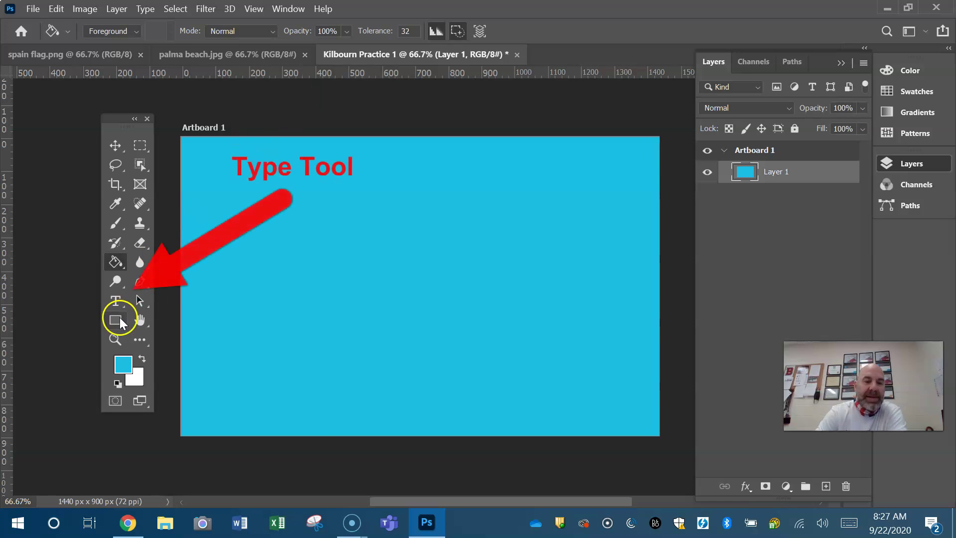
Select the Horizontal Type Tool and set its text colour to orange ed9210
left_click(124, 304)
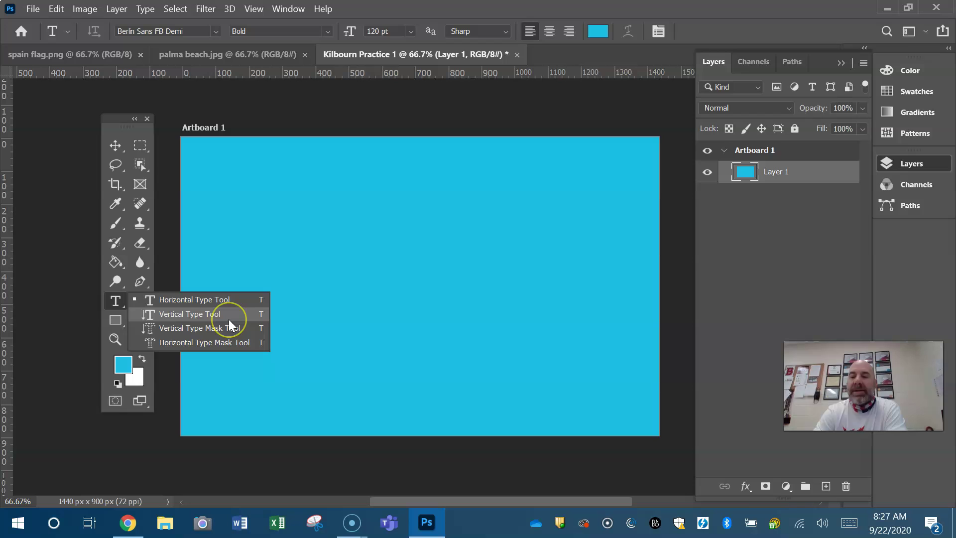
left_click(224, 300)
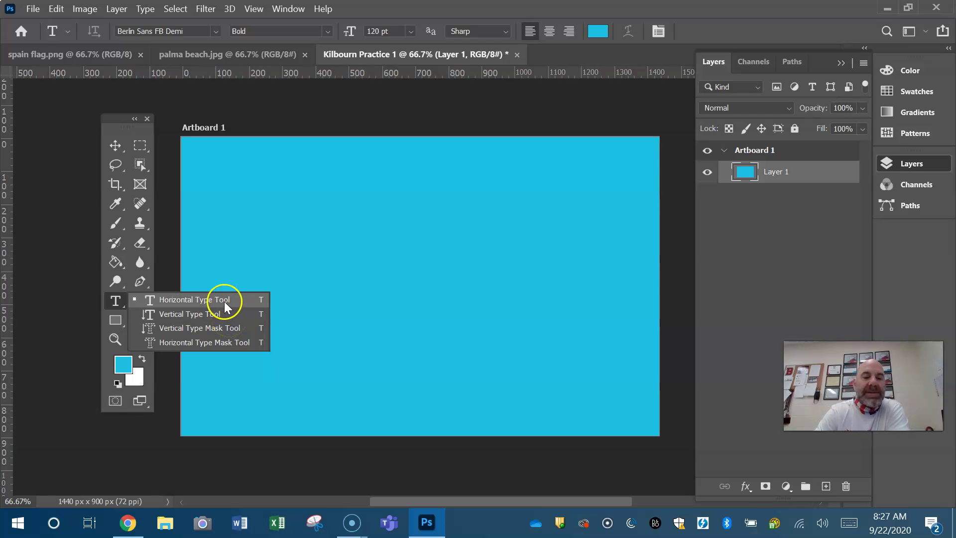
left_click(197, 299)
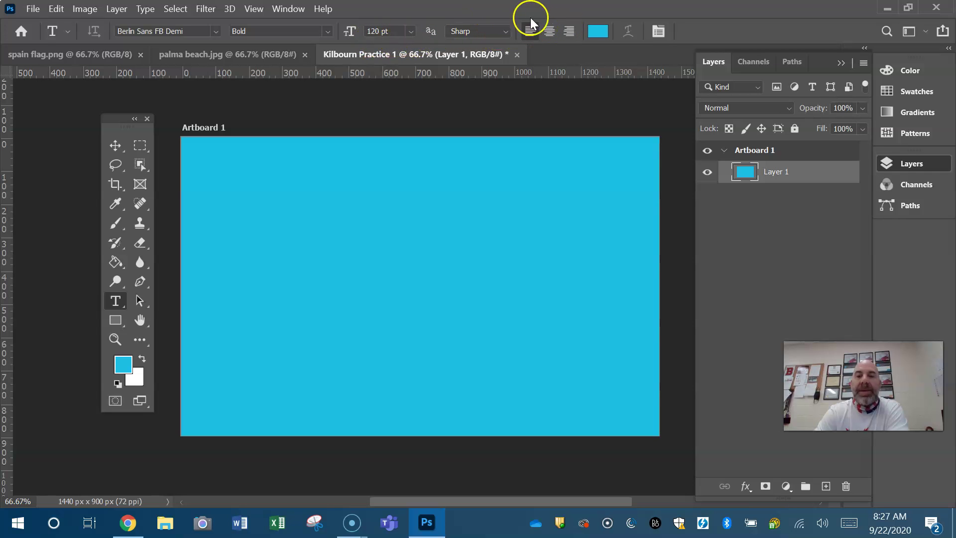
left_click(597, 32)
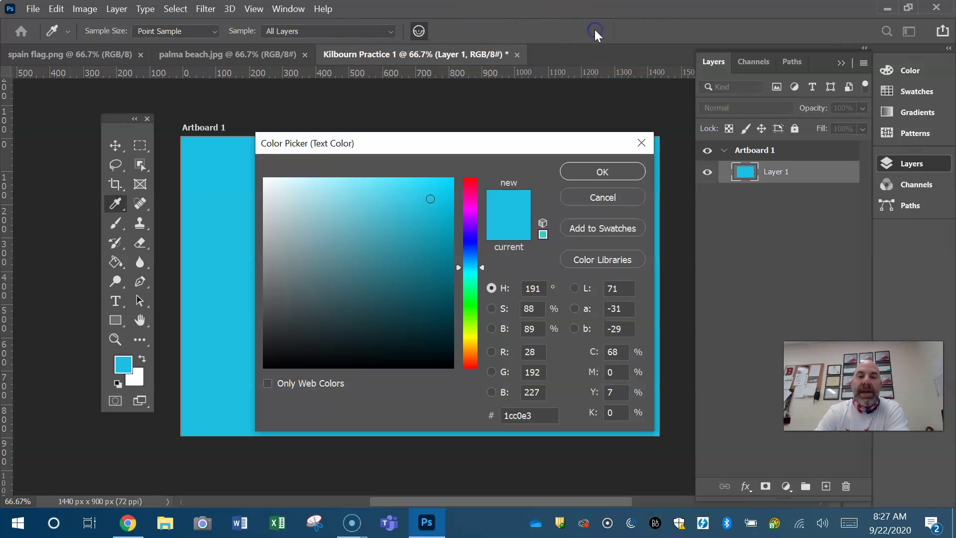
left_click(470, 351)
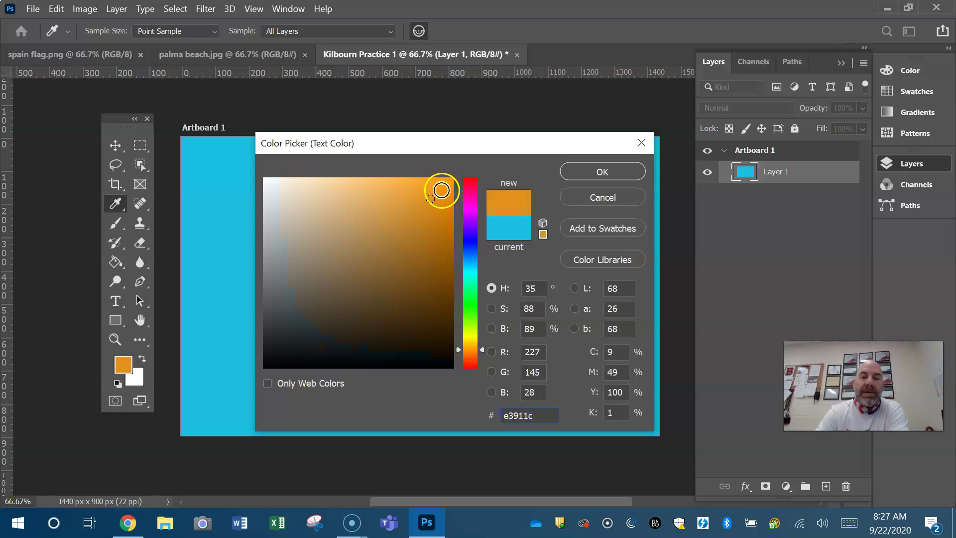
left_click(442, 190)
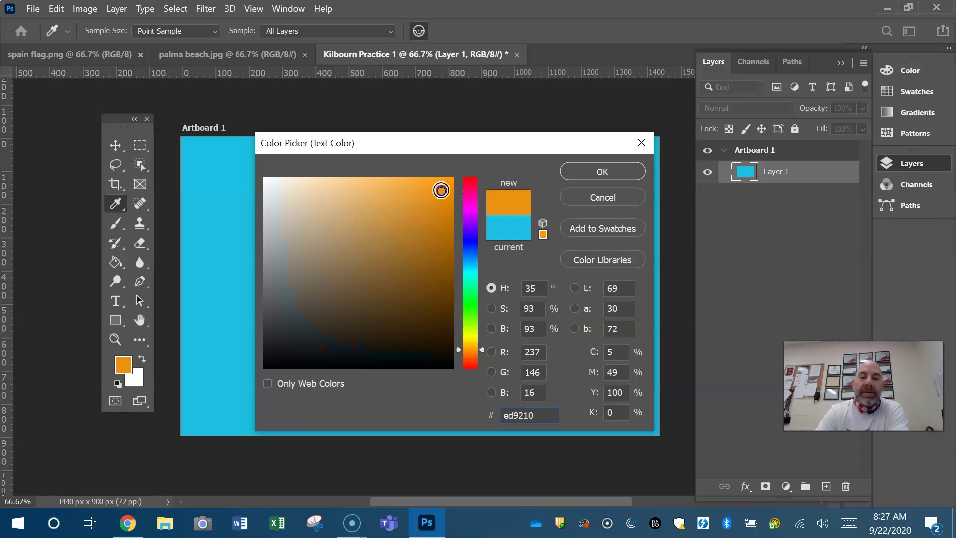
left_click(581, 175)
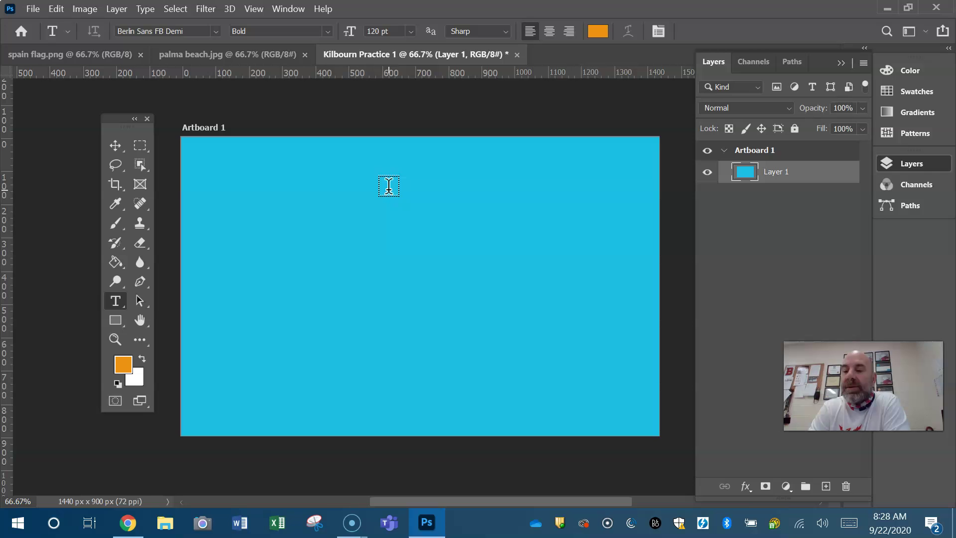
Show the Character panel (Berlin Sans FB Demi Bold, 120 pt, orange) at the canvas's upper right
left_click(293, 9)
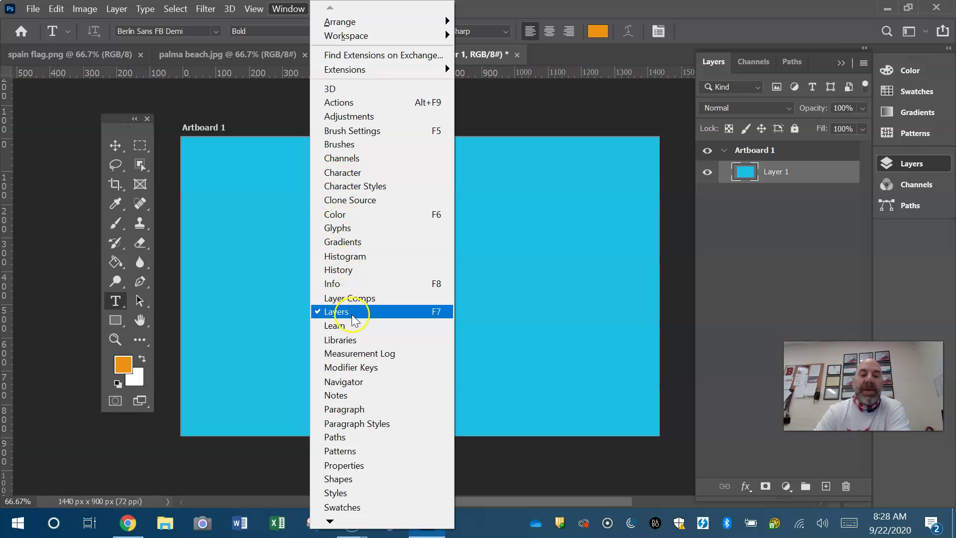
left_click(360, 175)
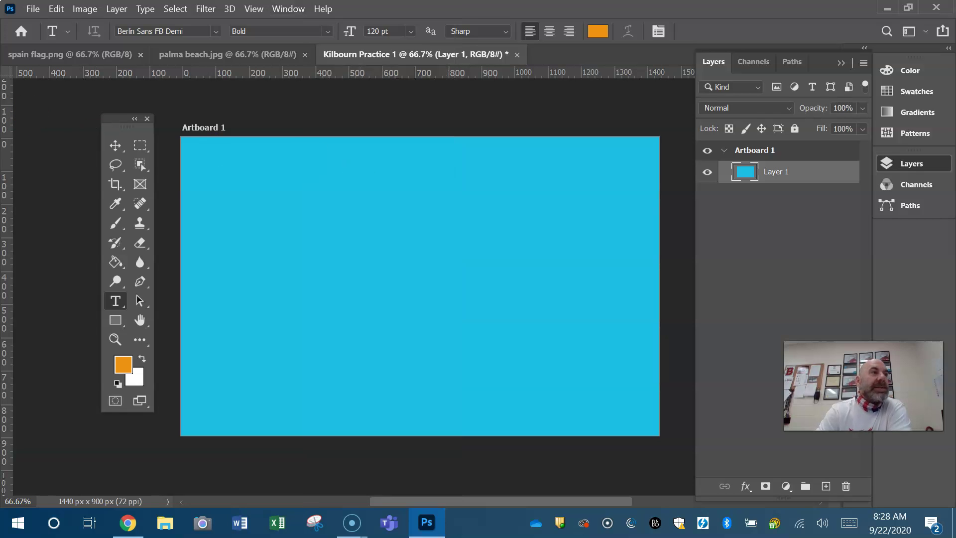
left_click_drag(552, 194, 596, 118)
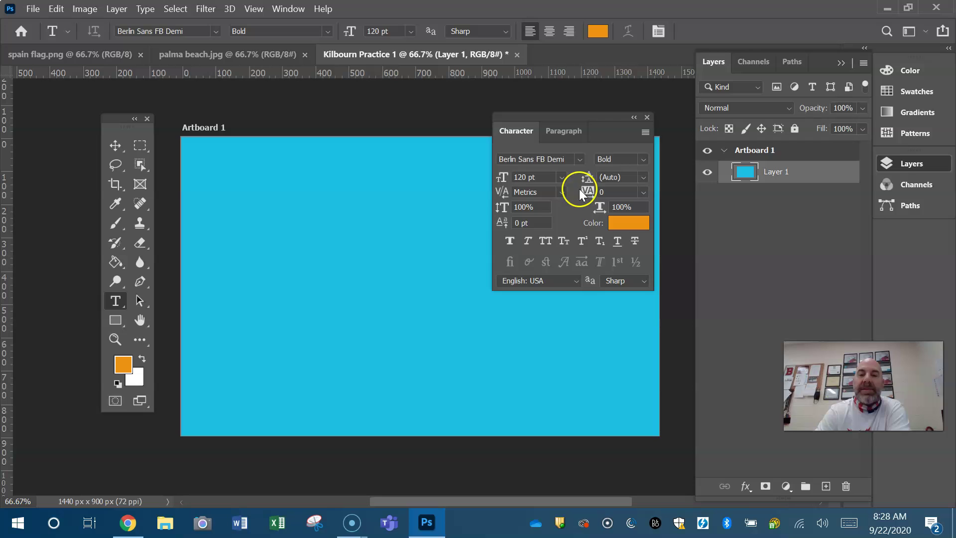
Close the Character panel and type 'Happy Design' on the artboard as a new type layer
left_click(634, 118)
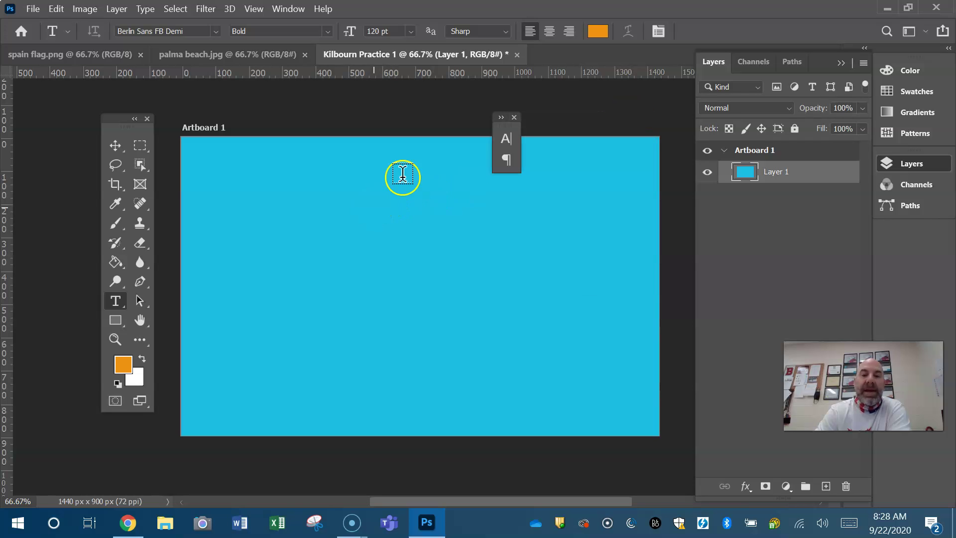
left_click(515, 117)
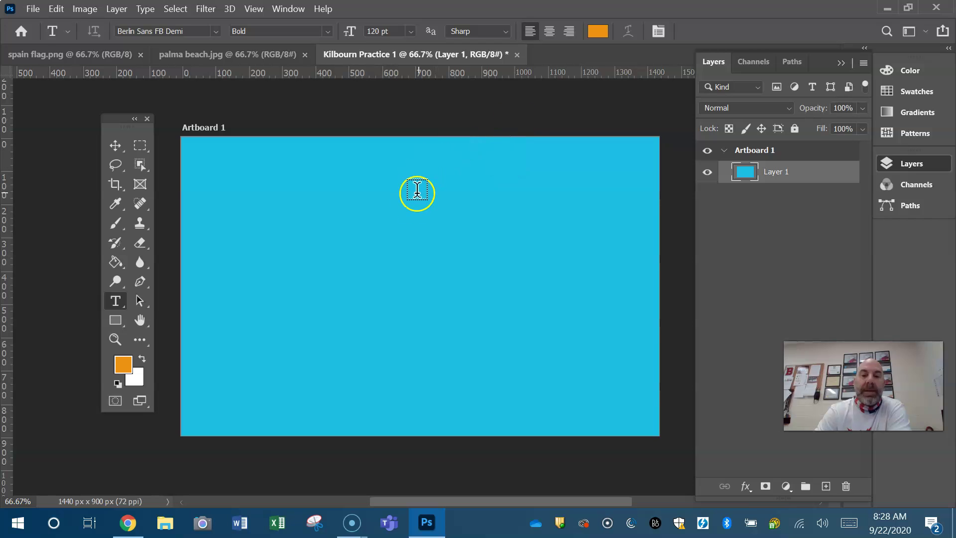
left_click(402, 218)
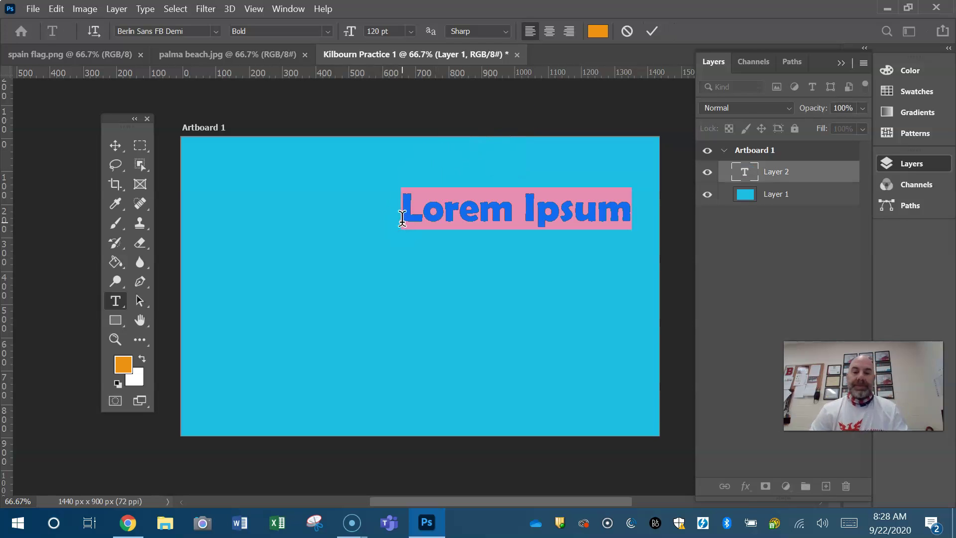
type("Ha")
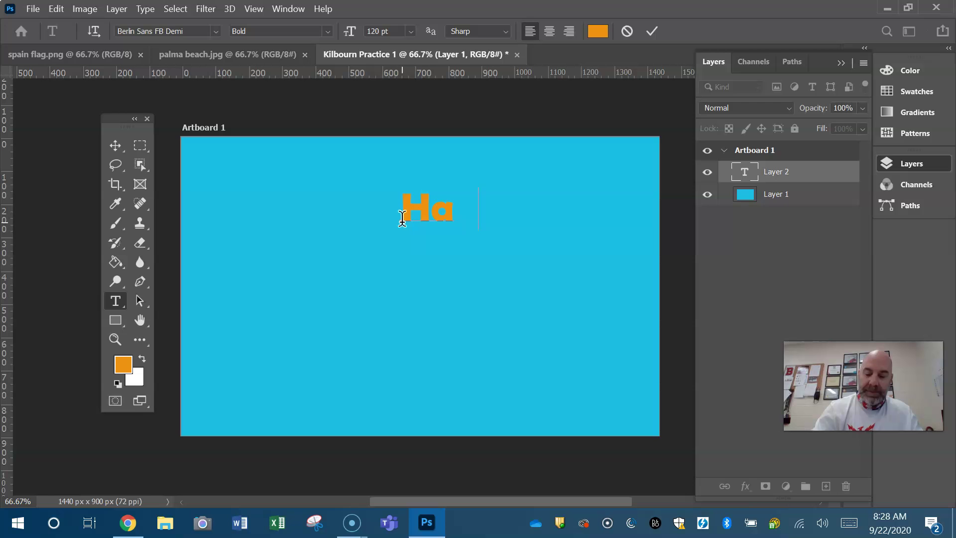
type("ppy Design")
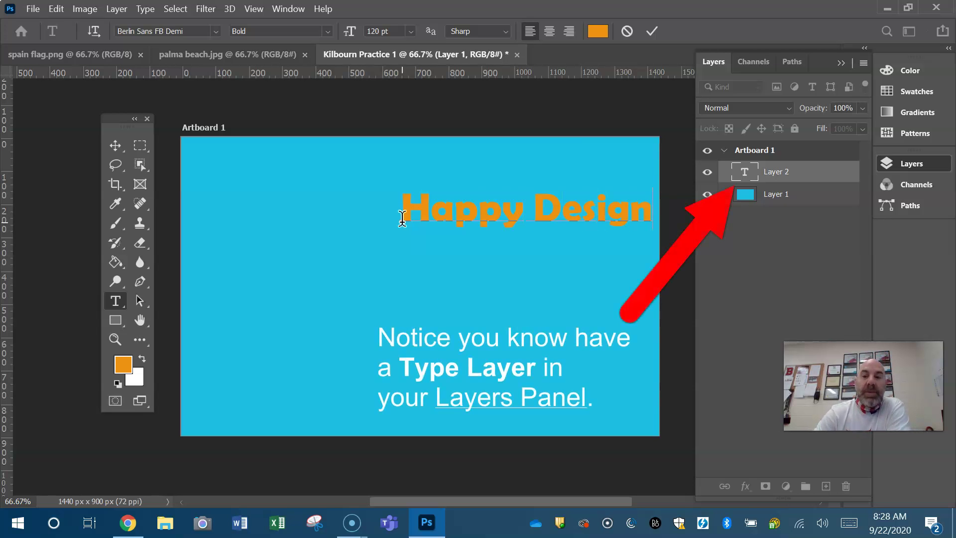
Commit the text and drag 'Happy Design' to the top centre of the artboard
left_click(112, 145)
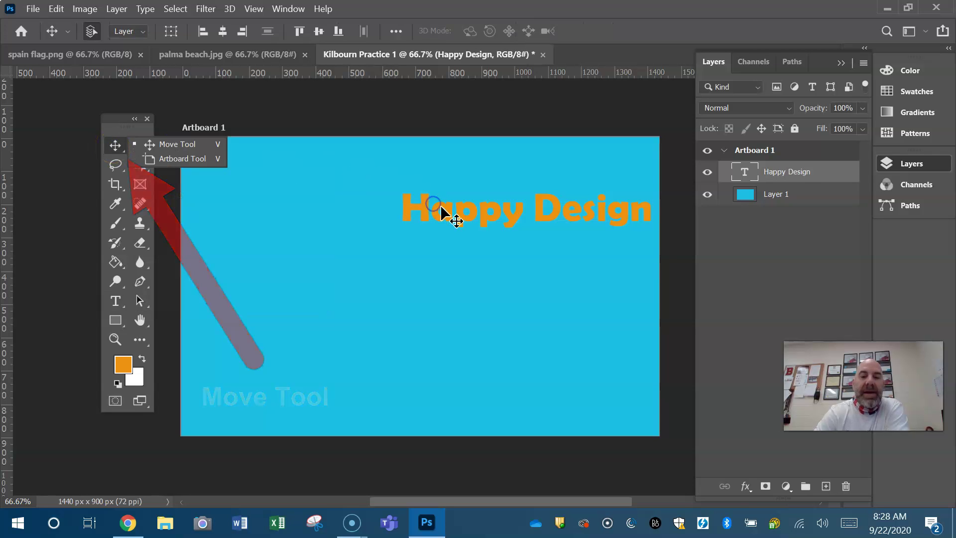
left_click_drag(441, 208, 327, 190)
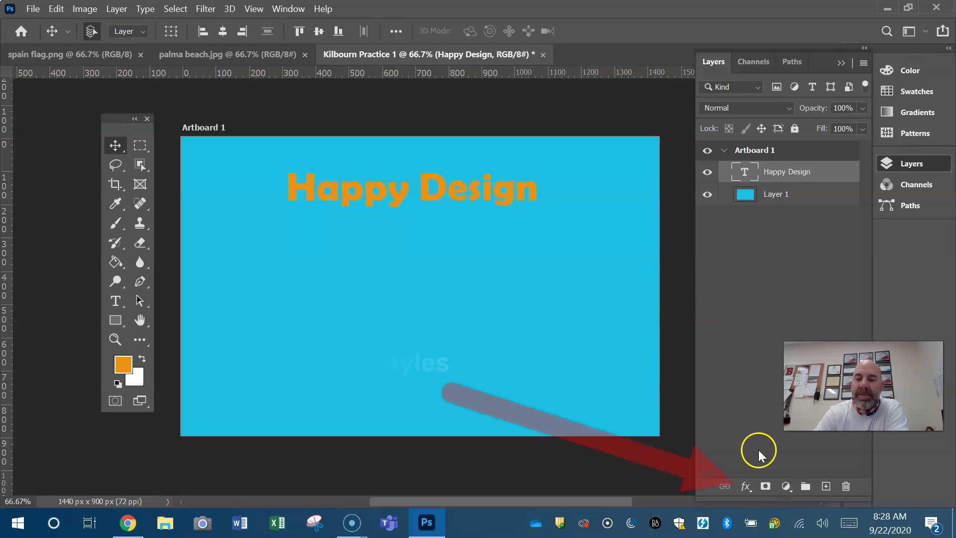
Add a black drop shadow to 'Happy Design': 86% opacity, 11 px distance, 16% spread, 27 px size
left_click(746, 489)
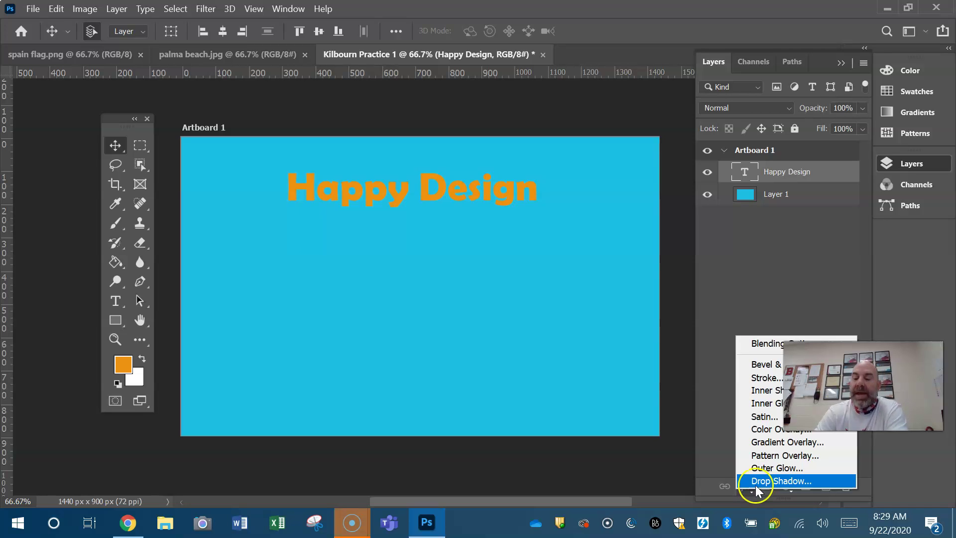
left_click(767, 479)
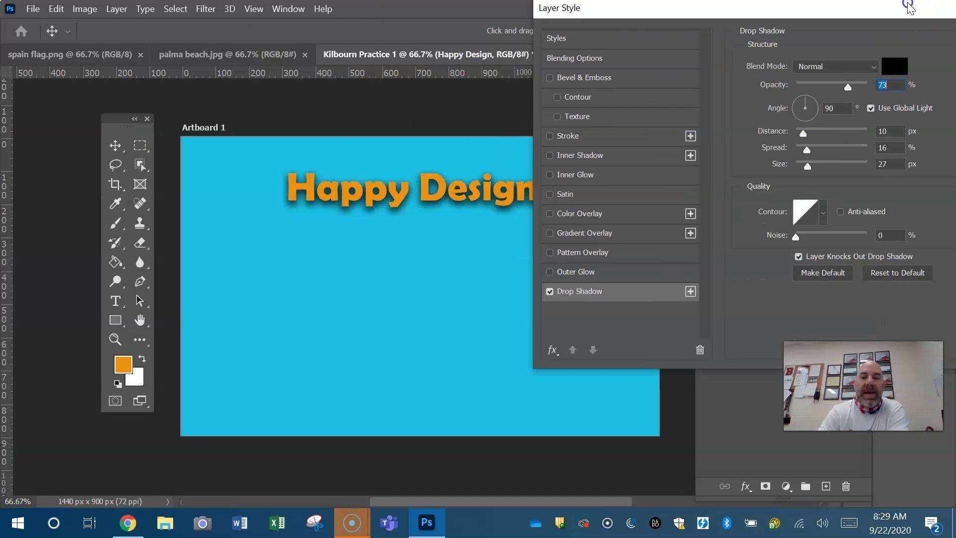
left_click_drag(910, 7, 800, 64)
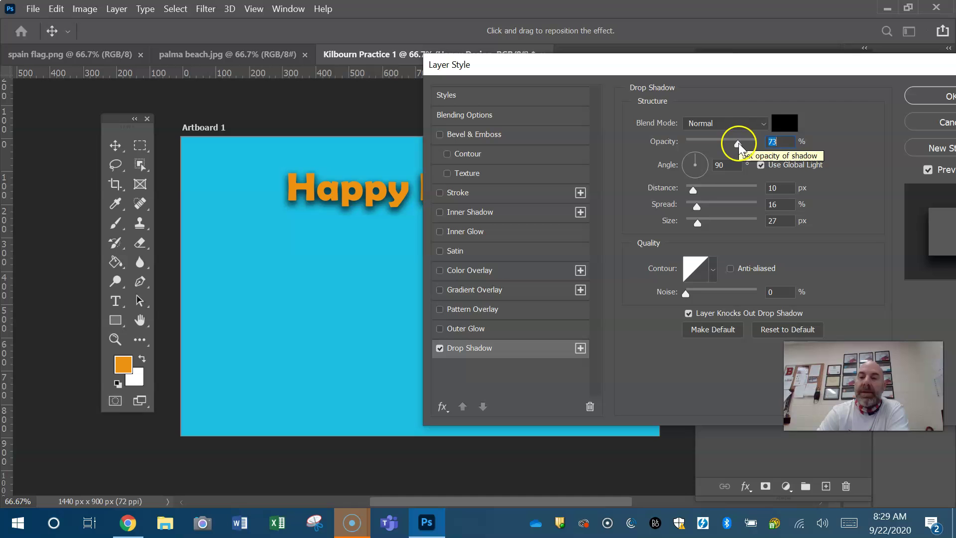
mouse_move(738, 144)
left_mouse_down()
mouse_move(720, 148)
mouse_move(738, 147)
left_mouse_up()
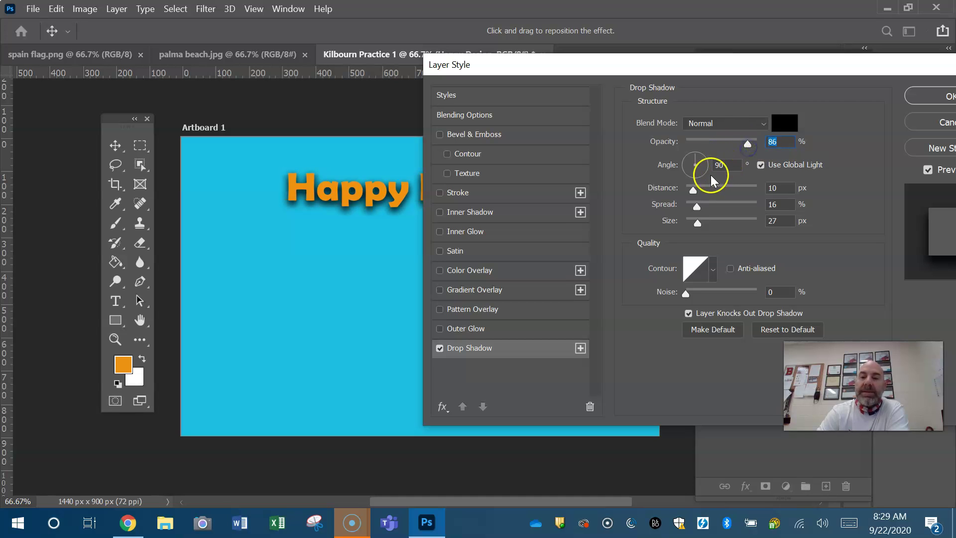
left_click_drag(694, 186, 745, 200)
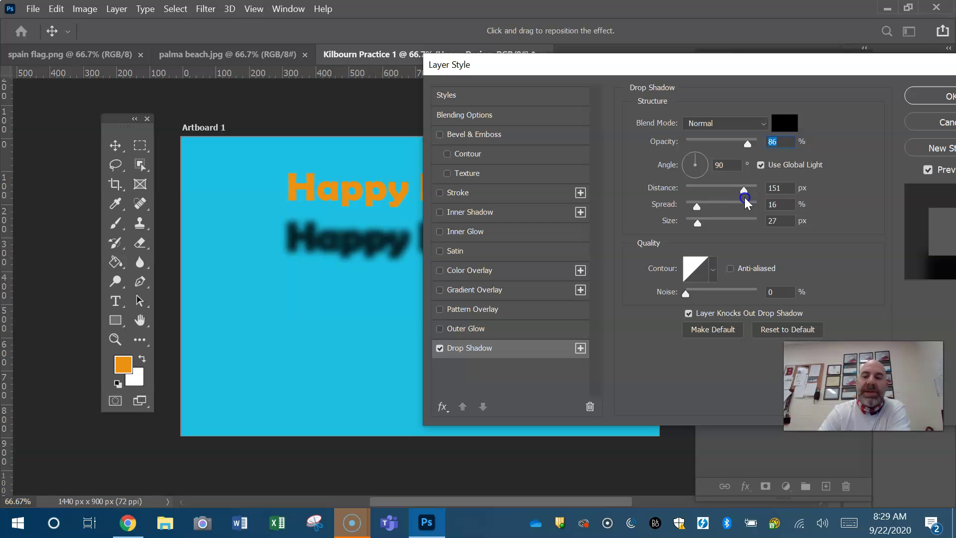
left_click_drag(745, 197, 695, 205)
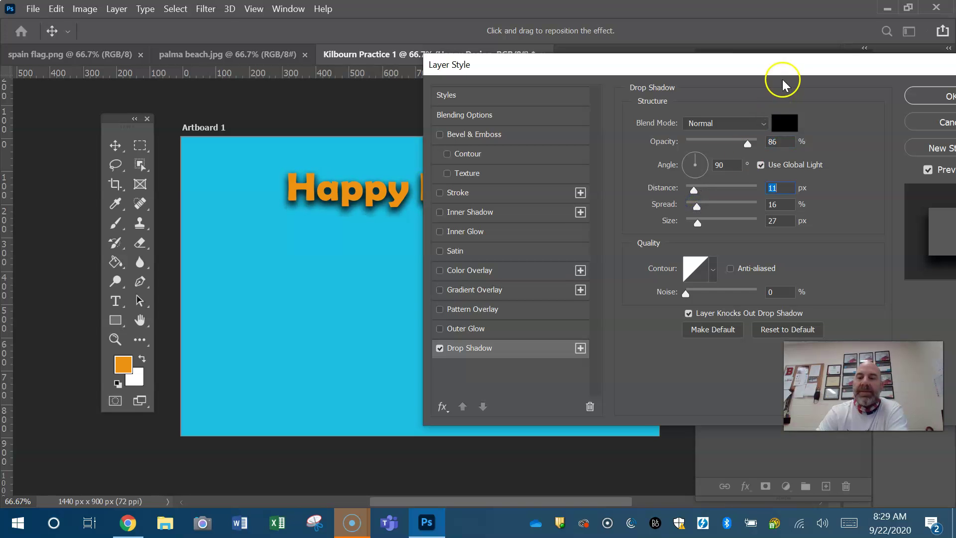
left_click_drag(781, 71, 587, 64)
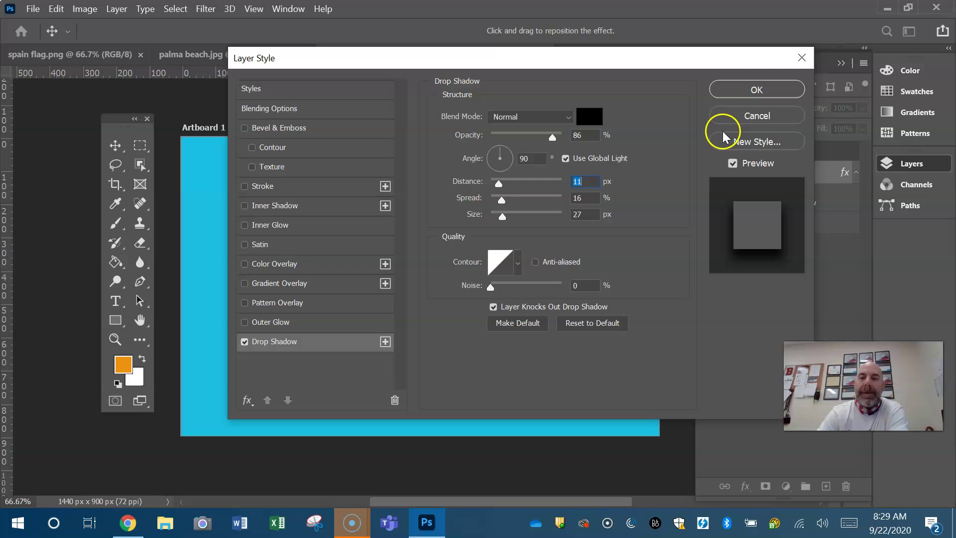
left_click(751, 90)
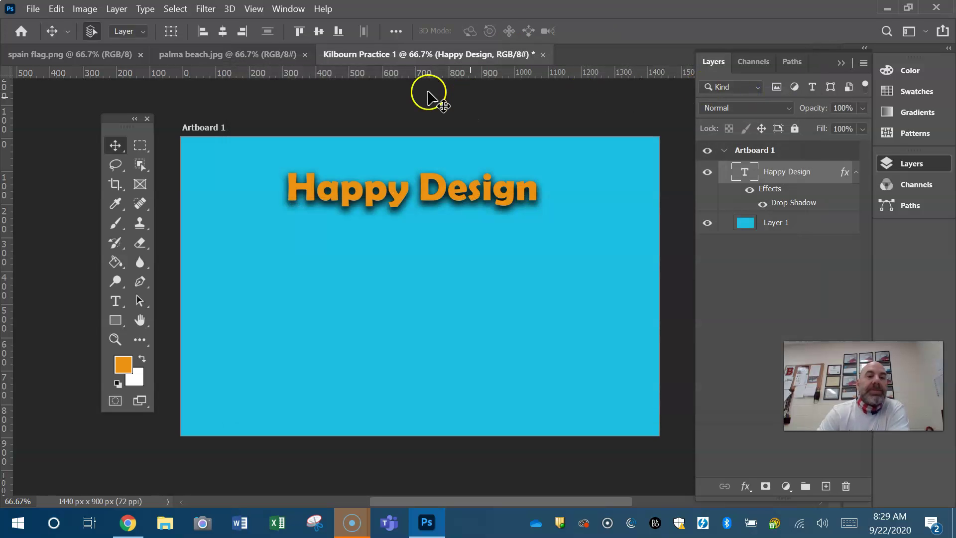
Select all of palma beach.jpg, copy it, and return to the Practice 1 document
left_click(248, 56)
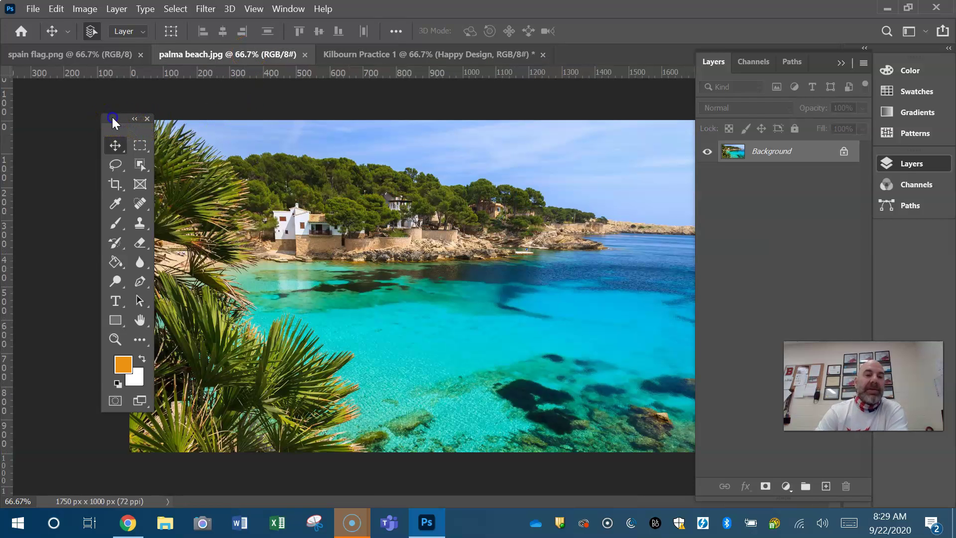
left_click_drag(113, 119, 59, 129)
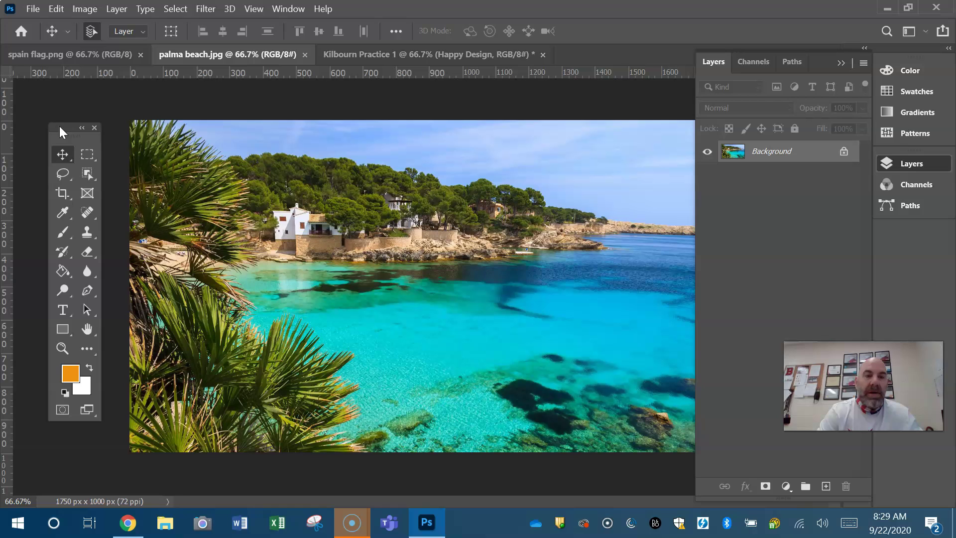
left_click(182, 10)
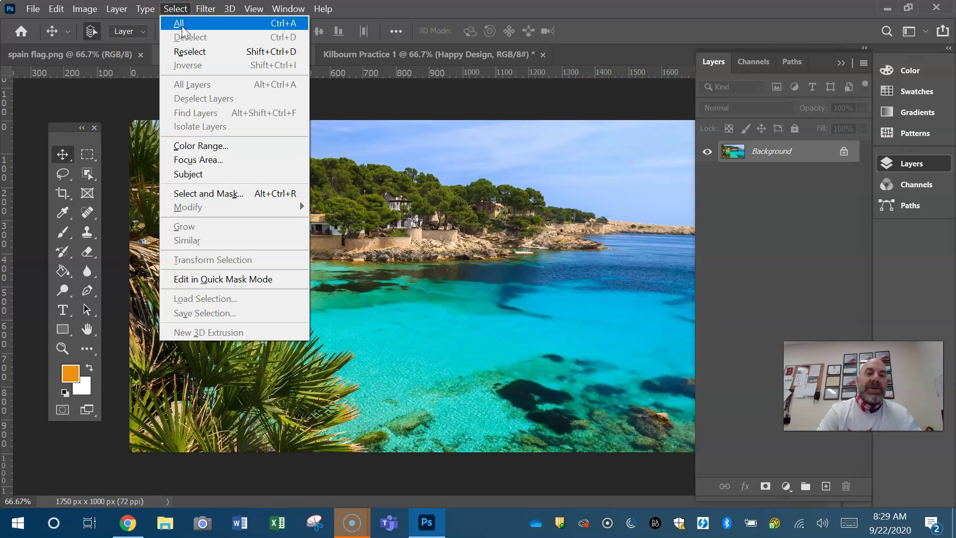
left_click(180, 11)
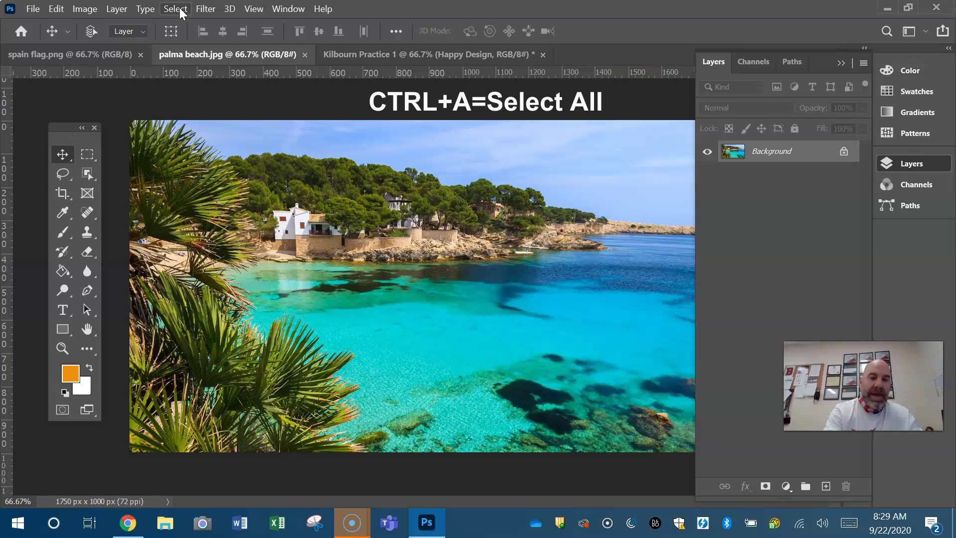
key("ctrl+a")
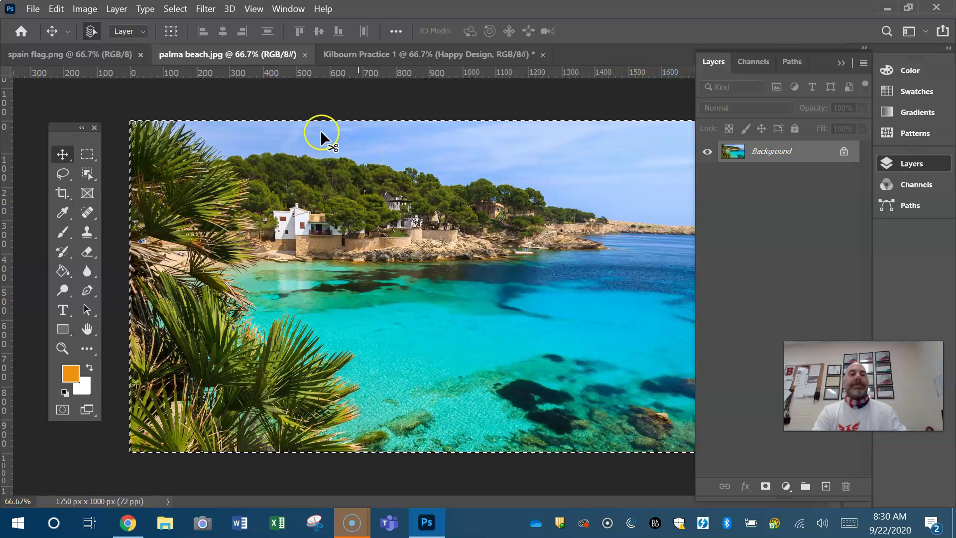
left_click(57, 9)
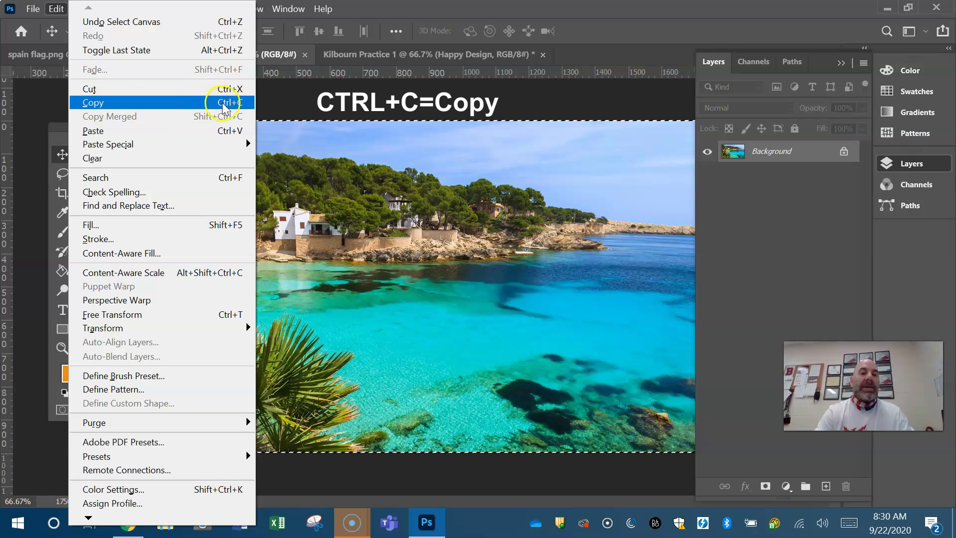
left_click(274, 99)
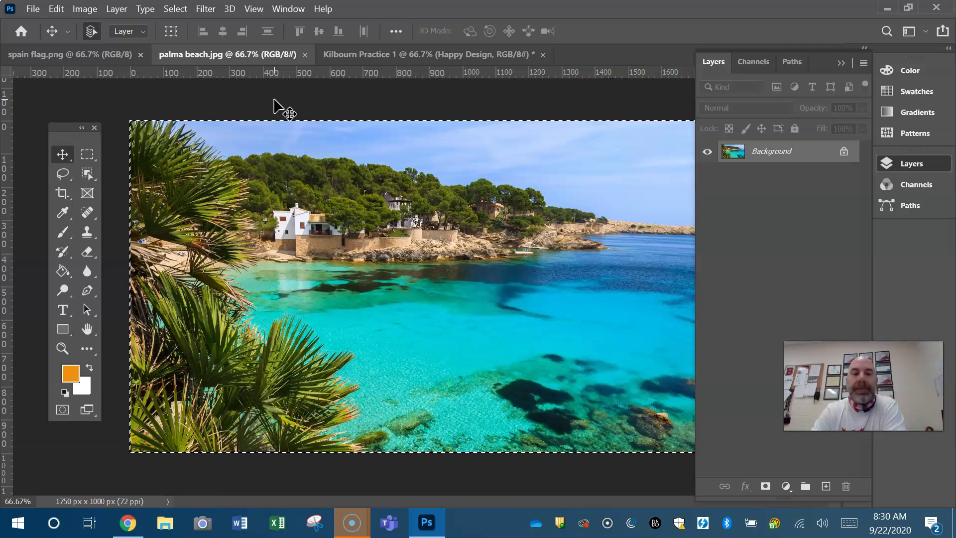
left_click_drag(274, 102, 179, 20)
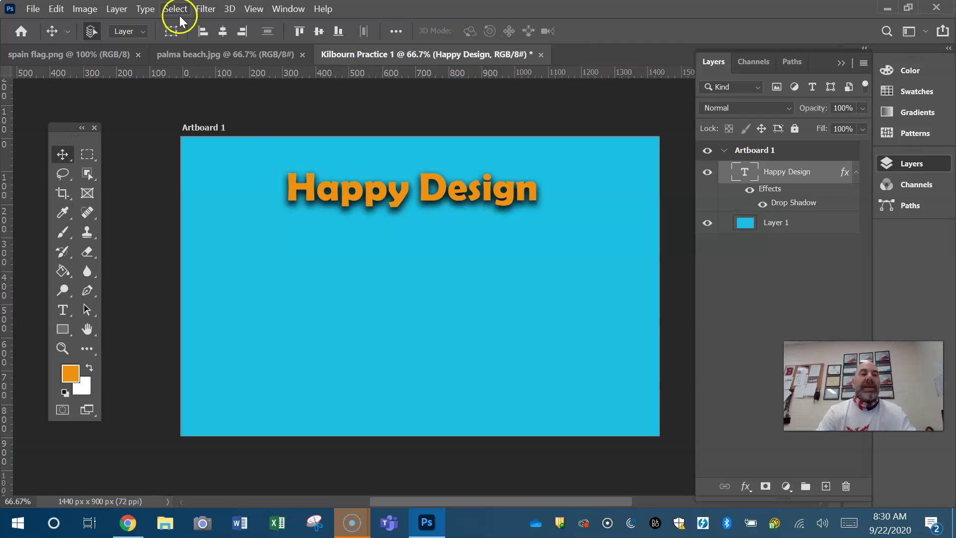
Paste the palma beach photo onto the artboard as a new layer
left_click(56, 9)
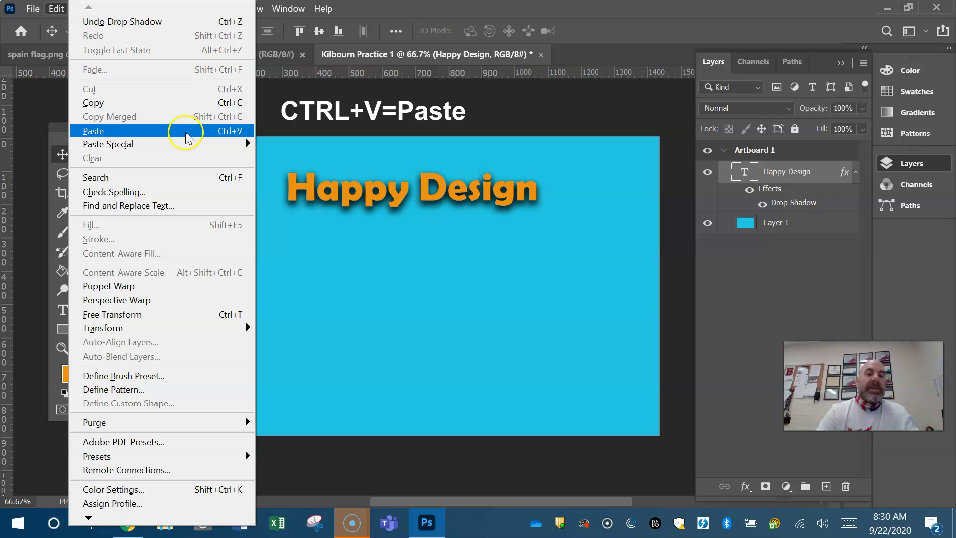
left_click(294, 122)
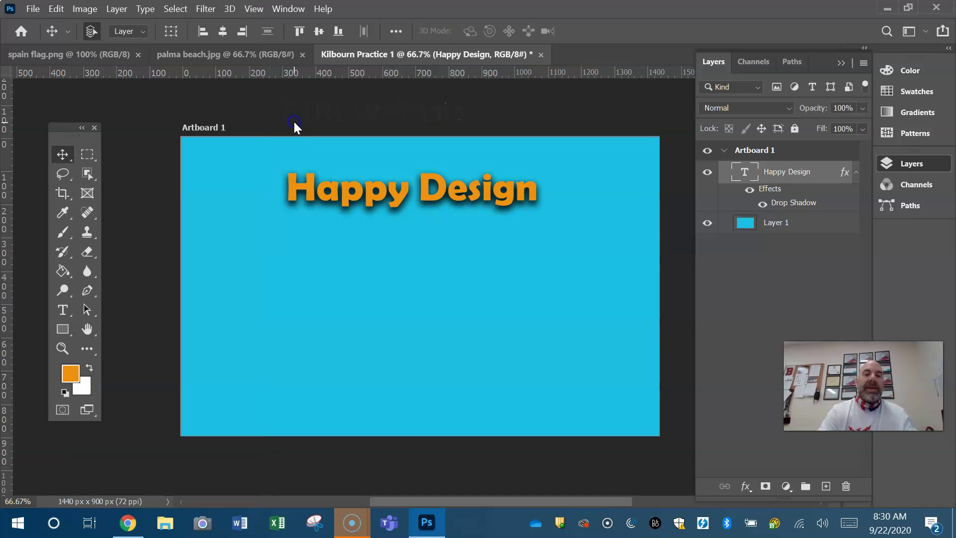
key("ctrl+v")
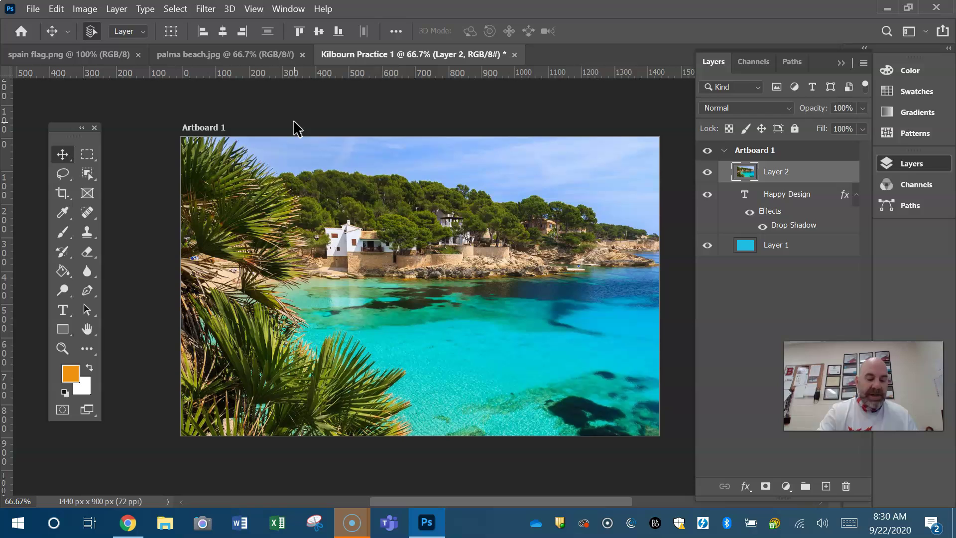
Scale the photo to 36.63%, place it left below the title, and rotate it -5.43°
key("ctrl+t")
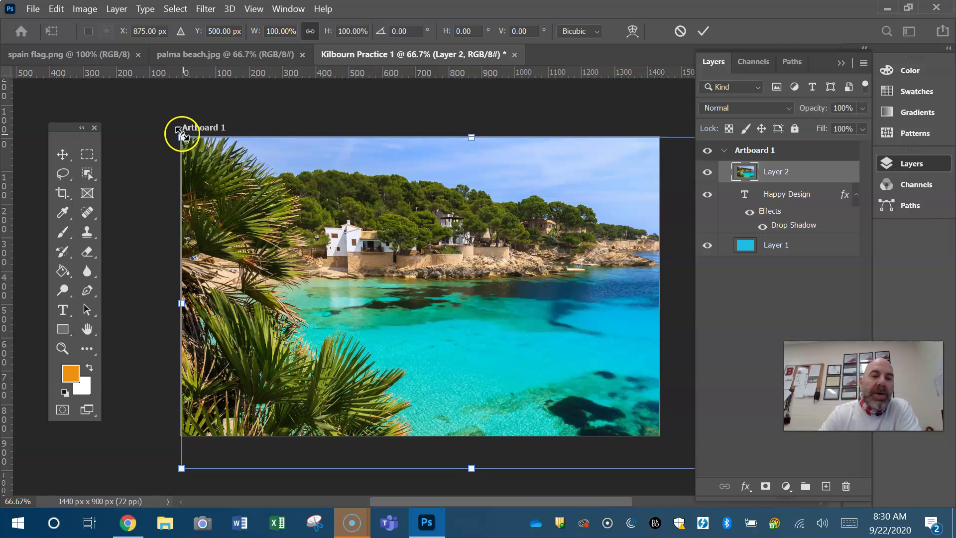
left_click_drag(182, 135, 466, 345)
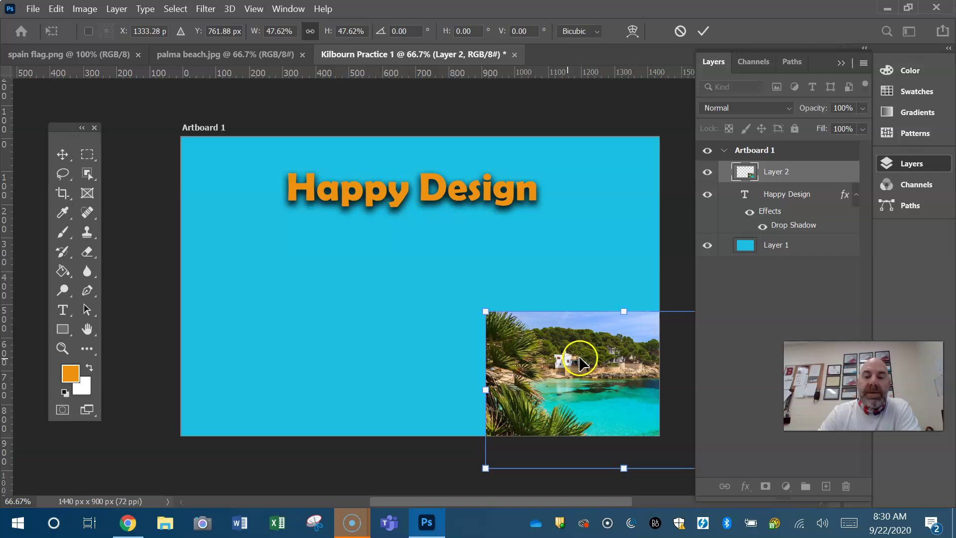
left_click_drag(599, 363, 312, 291)
left_click_drag(480, 395, 404, 374)
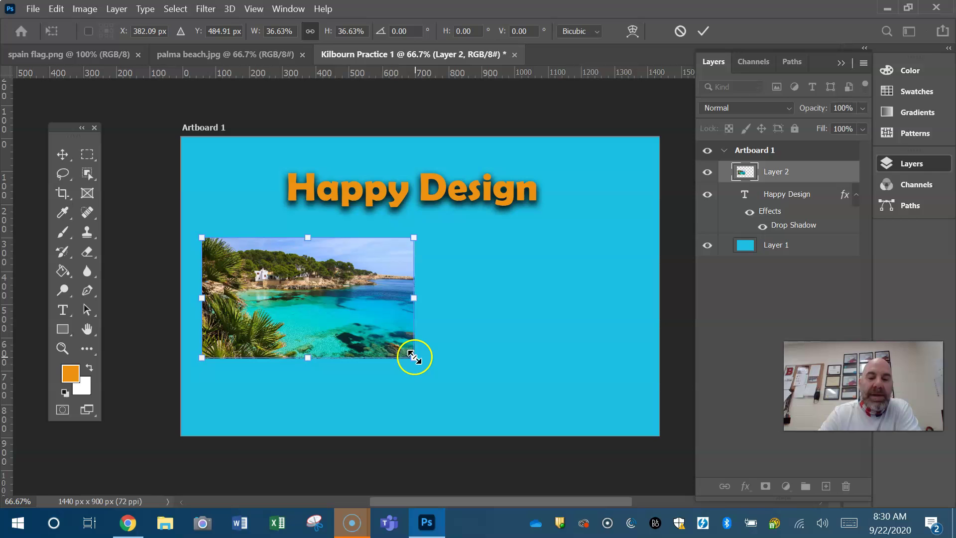
left_click_drag(422, 371, 458, 376)
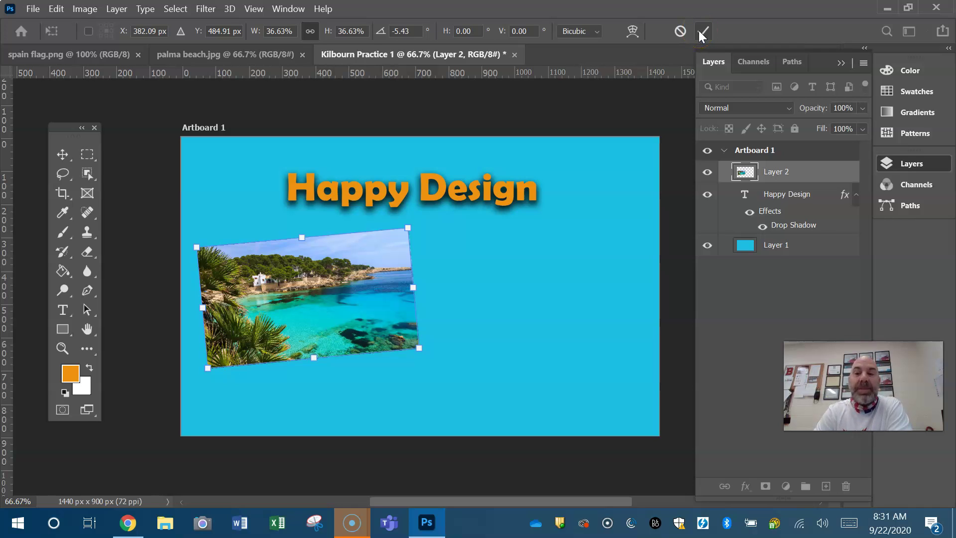
left_click(680, 32)
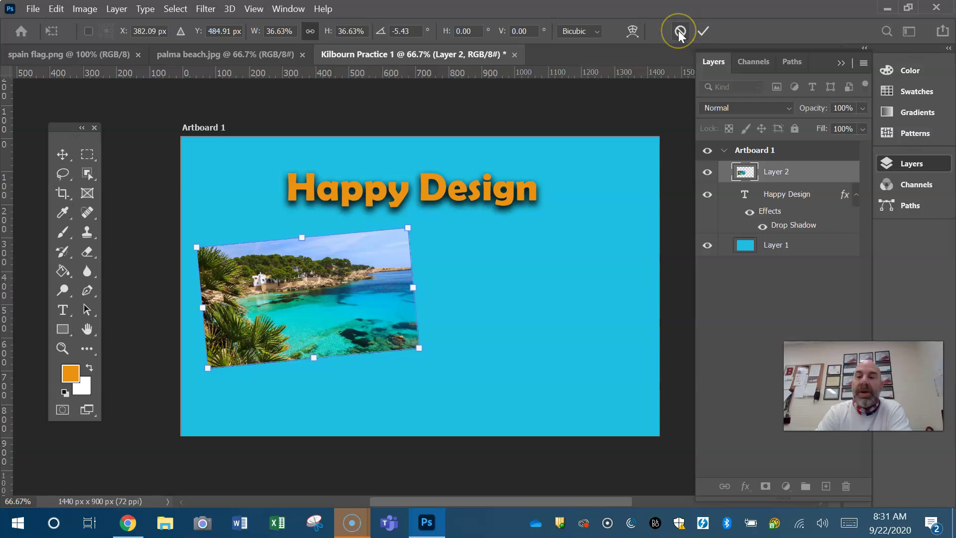
left_click(704, 31)
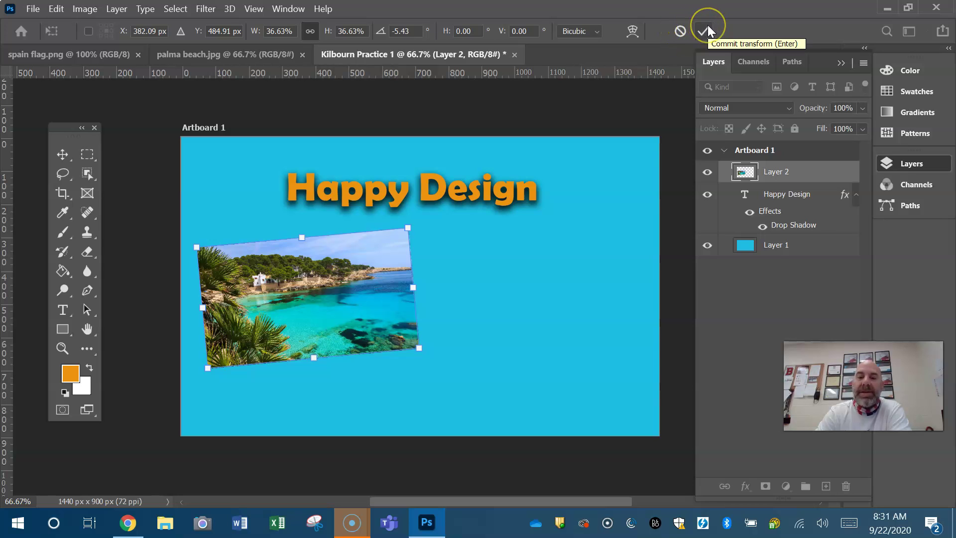
left_click(704, 31)
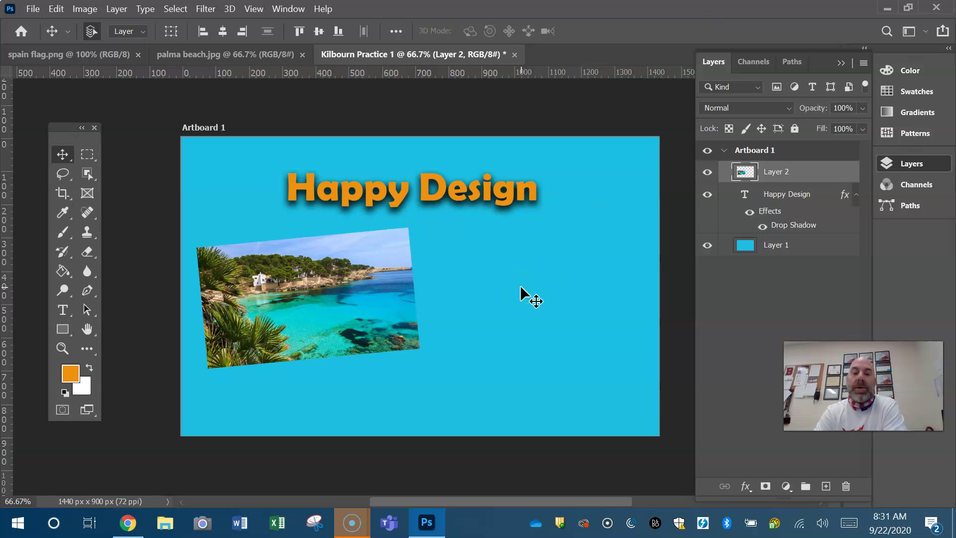
Add a 21 px black outside stroke around the beach photo on Layer 2
left_click(468, 285)
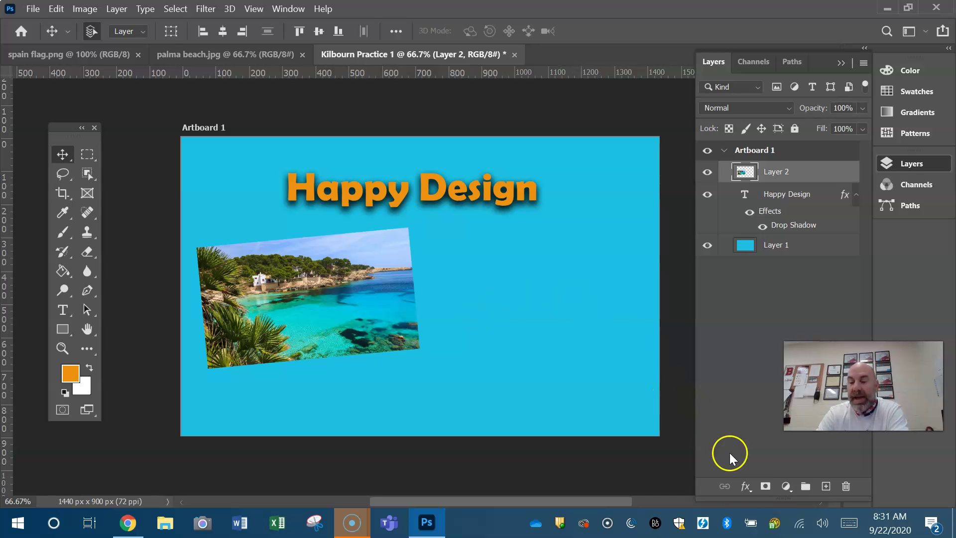
left_click(746, 487)
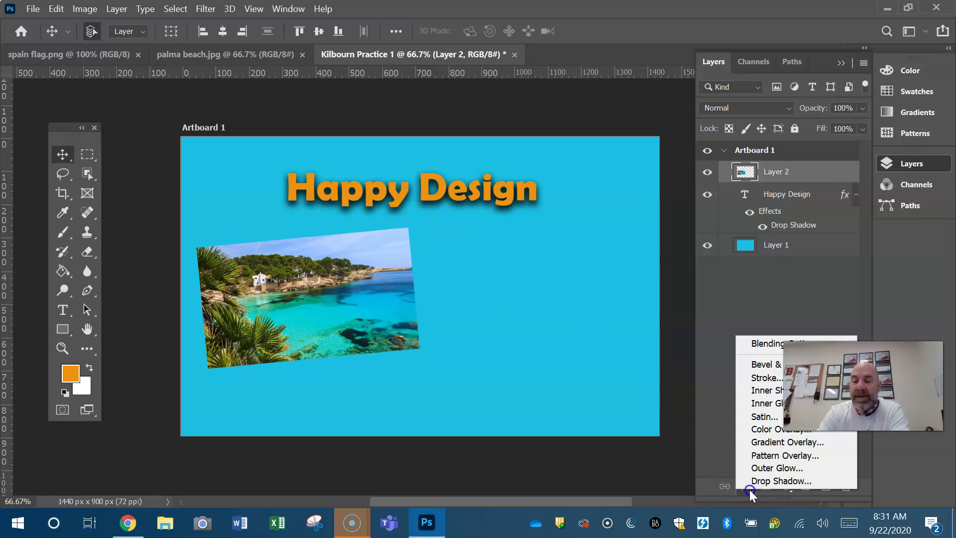
left_click(779, 481)
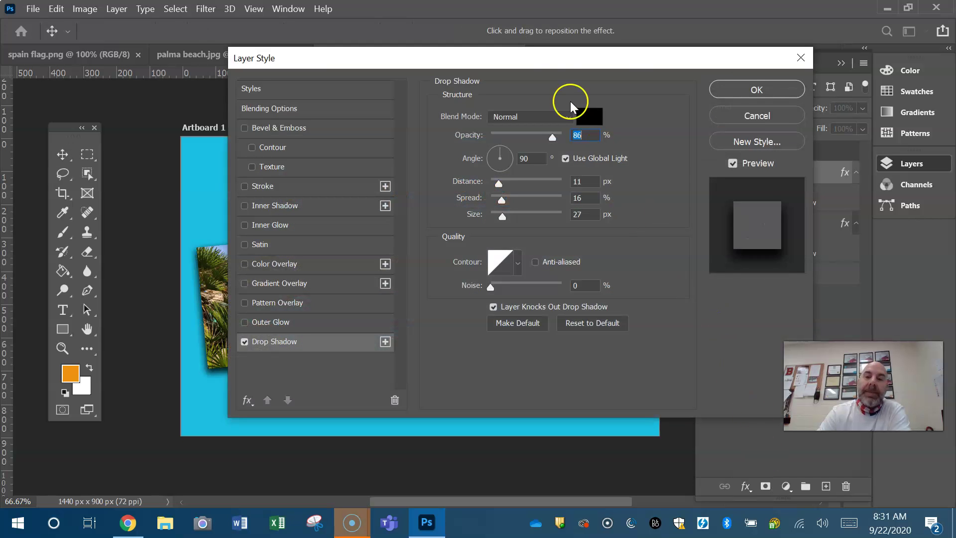
left_click_drag(540, 58, 703, 86)
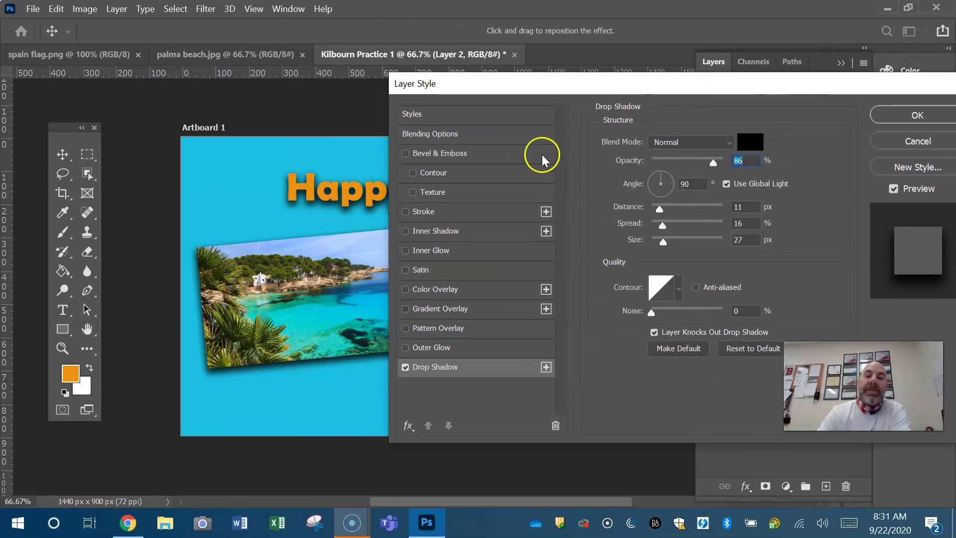
left_click(470, 211)
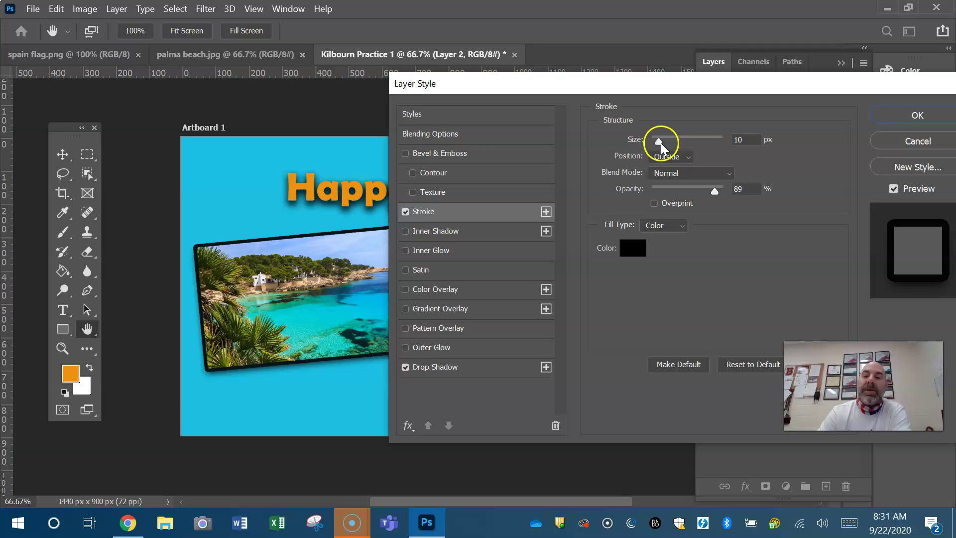
mouse_move(661, 146)
left_mouse_down()
mouse_move(691, 145)
mouse_move(661, 142)
left_mouse_up()
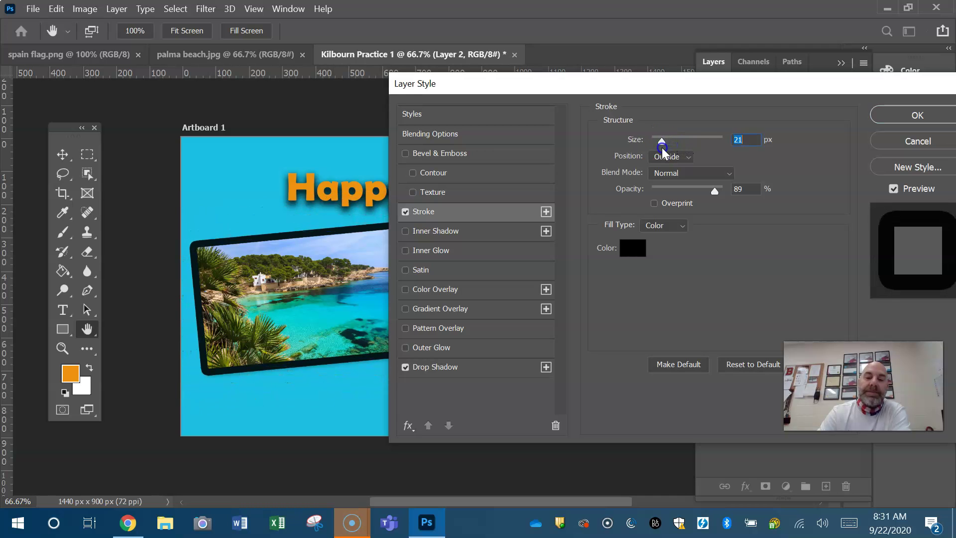
Give the photo a drop shadow with 32 px distance at a 39° angle and apply the effects
left_click(479, 371)
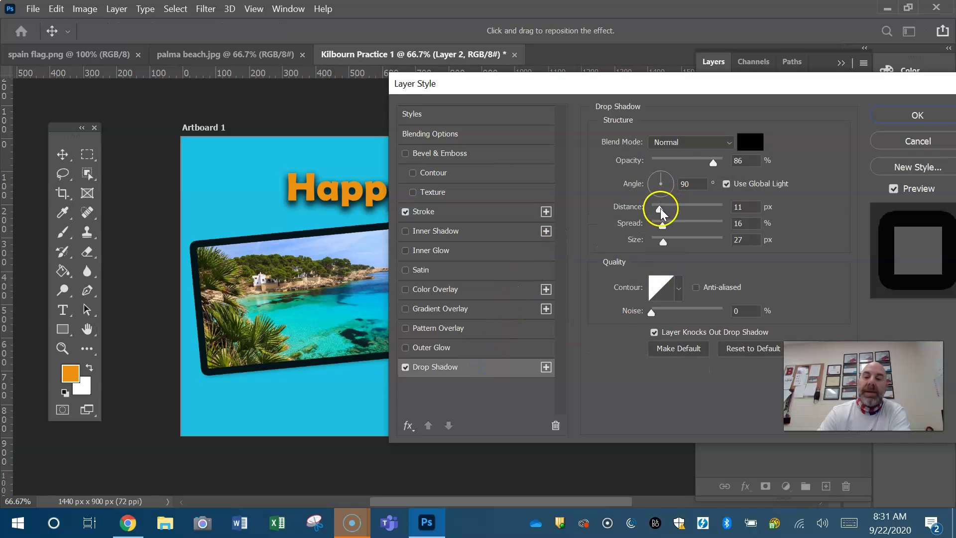
left_click_drag(660, 212, 678, 215)
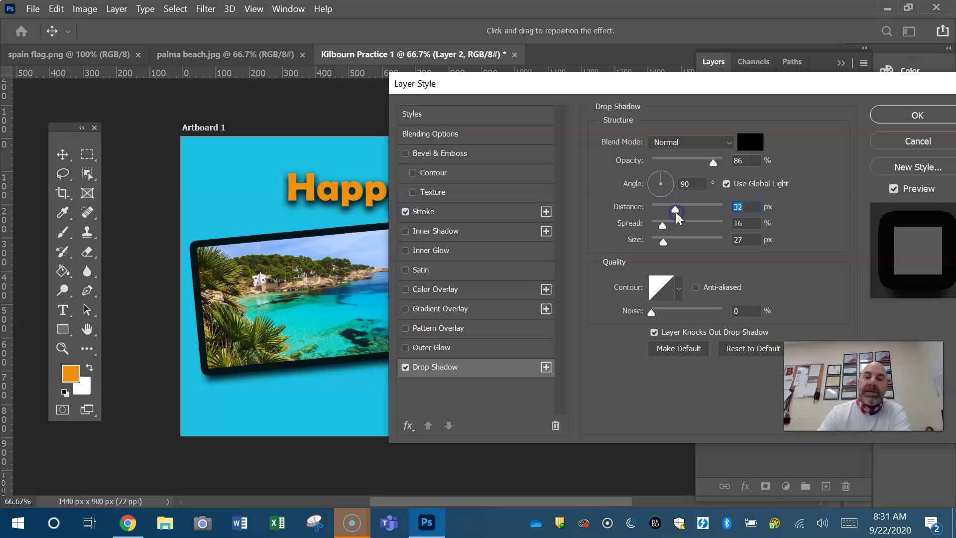
left_click_drag(653, 172, 676, 175)
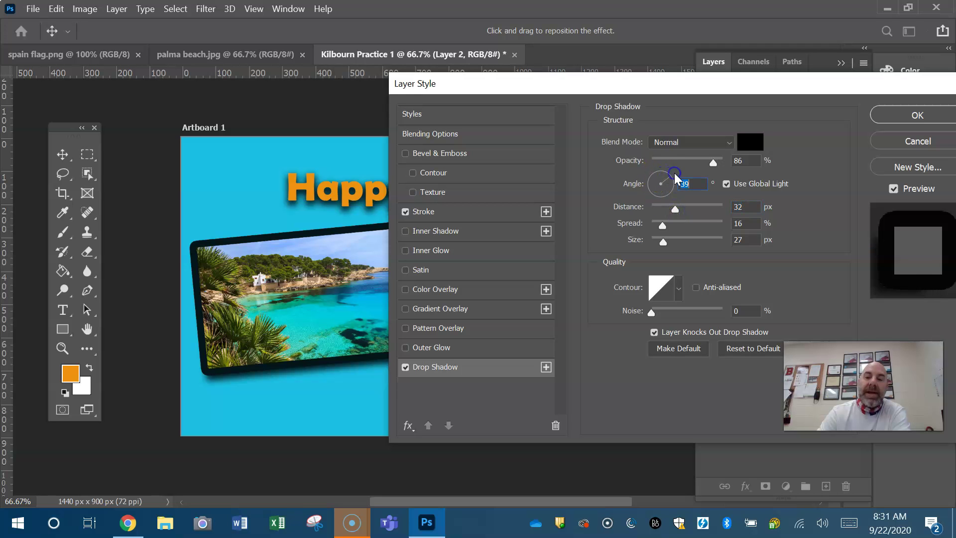
left_click(918, 115)
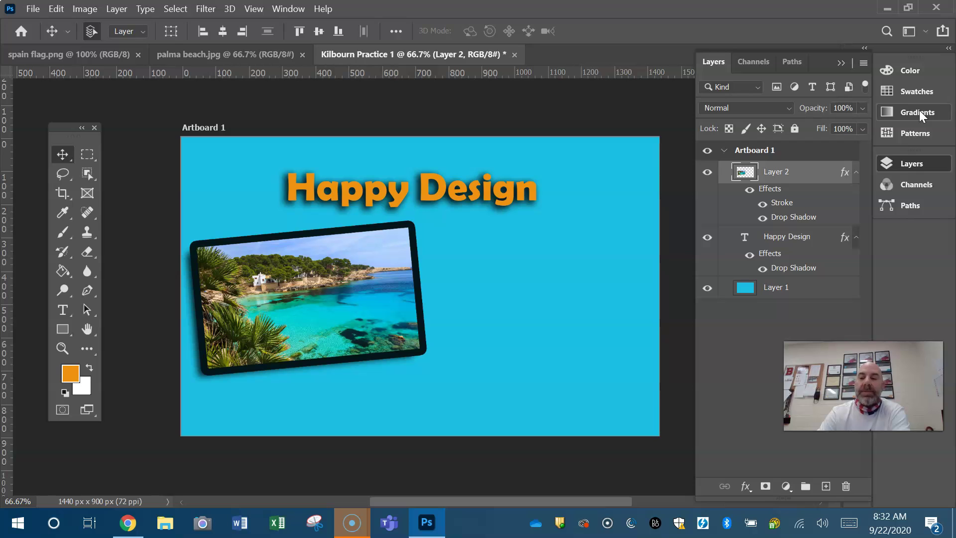